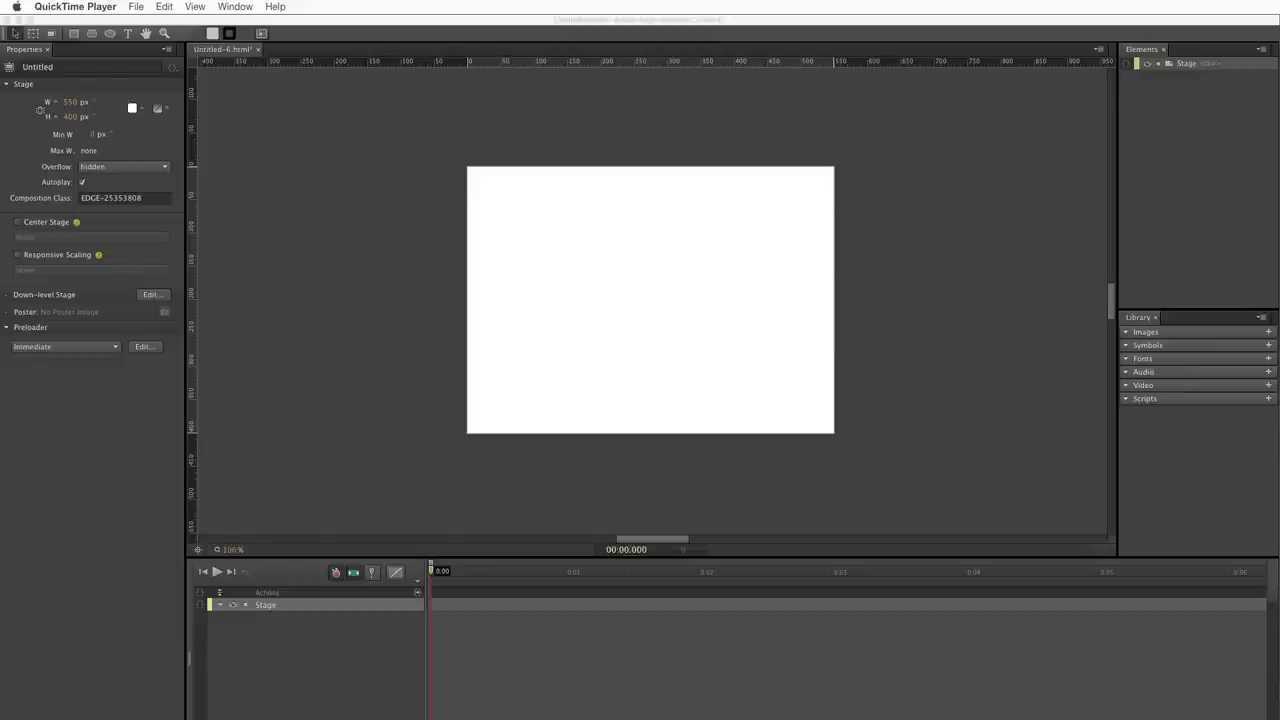
Import dark_button.png and light_button.png onto the stage and spread them apart
{"action": "left_click_drag", "start_coordinate": [1279, 470], "coordinate": [732, 254]}
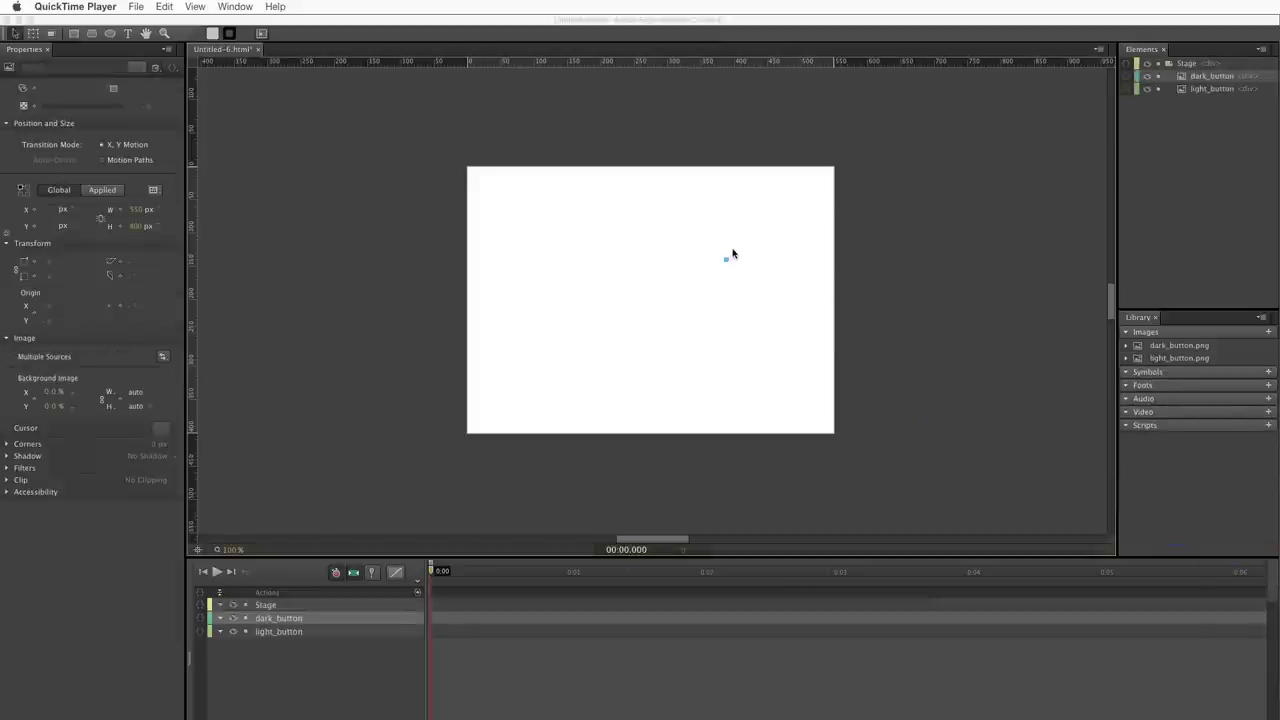
{"action": "left_click", "coordinate": [895, 229]}
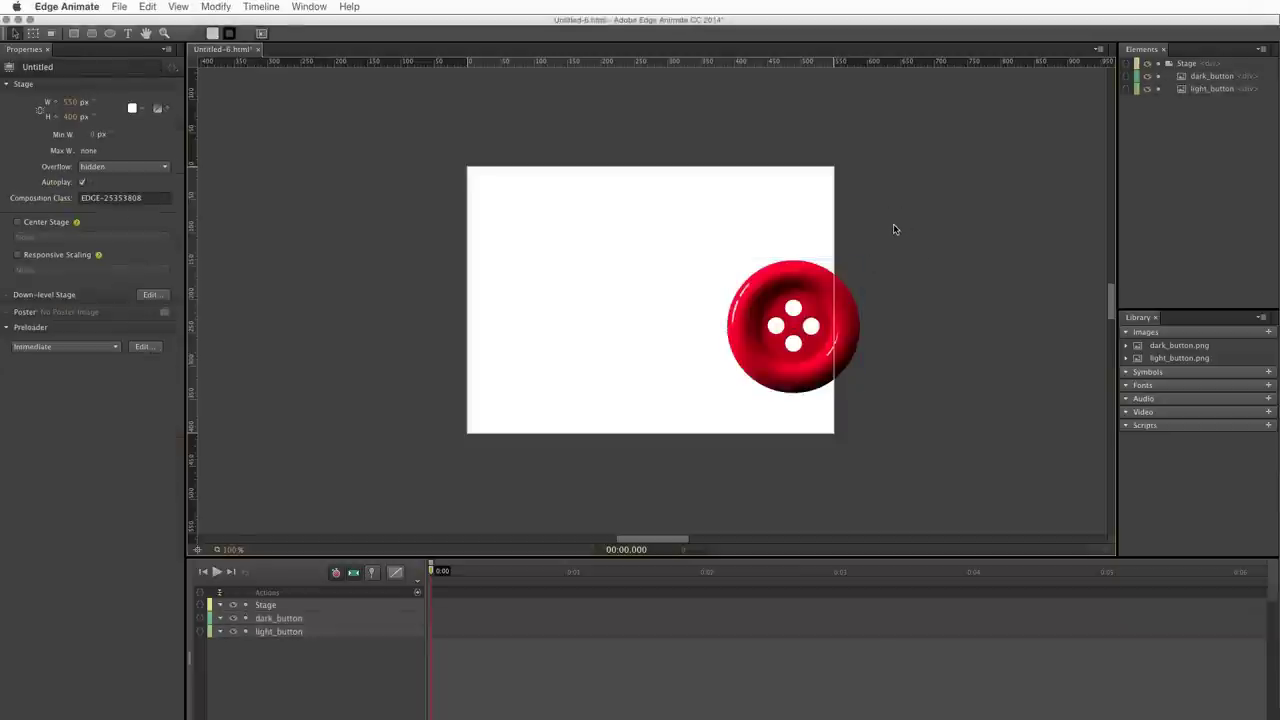
{"action": "left_click_drag", "start_coordinate": [795, 315], "coordinate": [587, 281]}
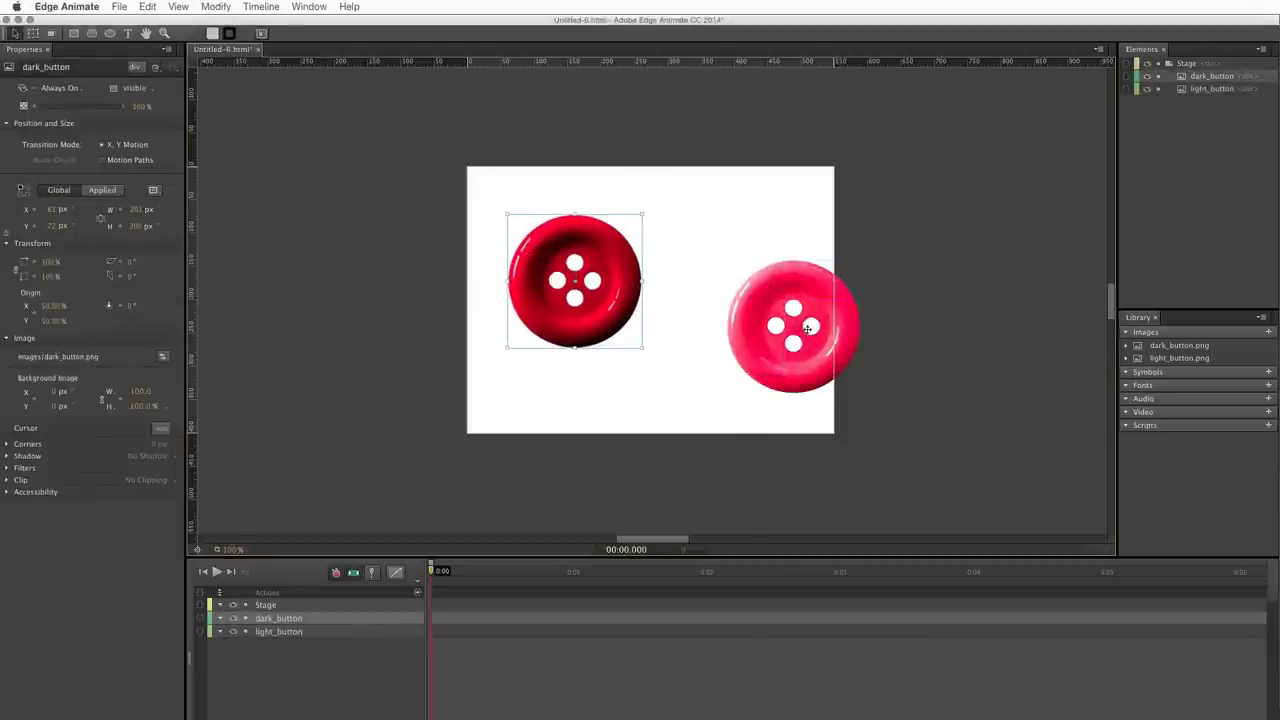
{"action": "left_click_drag", "start_coordinate": [806, 328], "coordinate": [745, 284]}
Delete light_button and move dark_button to the centre of the stage
{"action": "left_click", "coordinate": [746, 287]}
{"action": "key", "text": "Delete"}
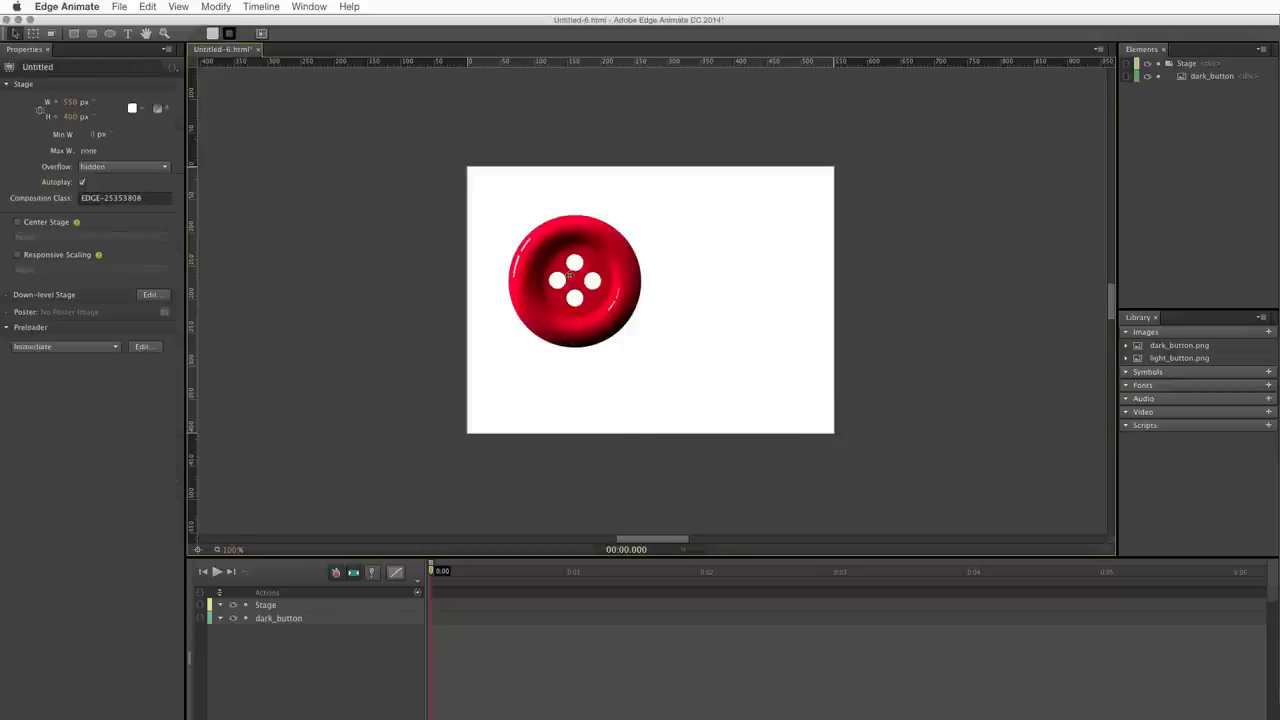
{"action": "left_click_drag", "start_coordinate": [571, 278], "coordinate": [648, 299]}
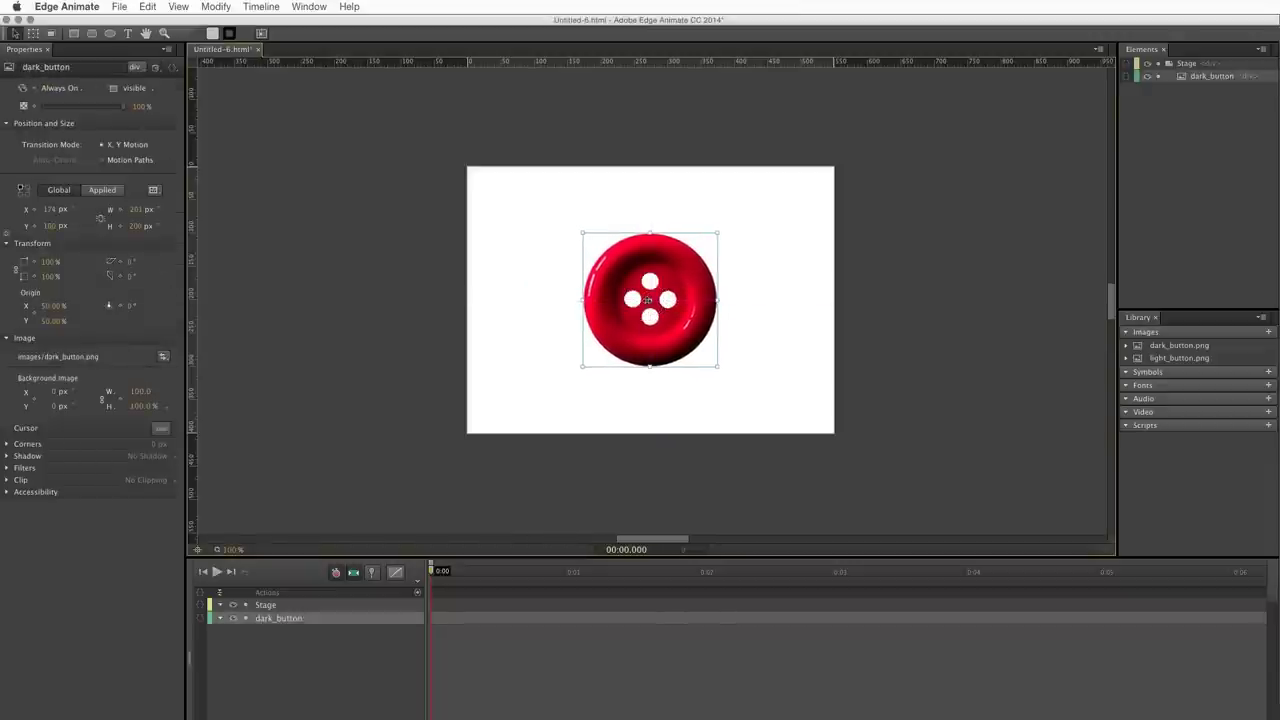
{"action": "left_click", "coordinate": [795, 318]}
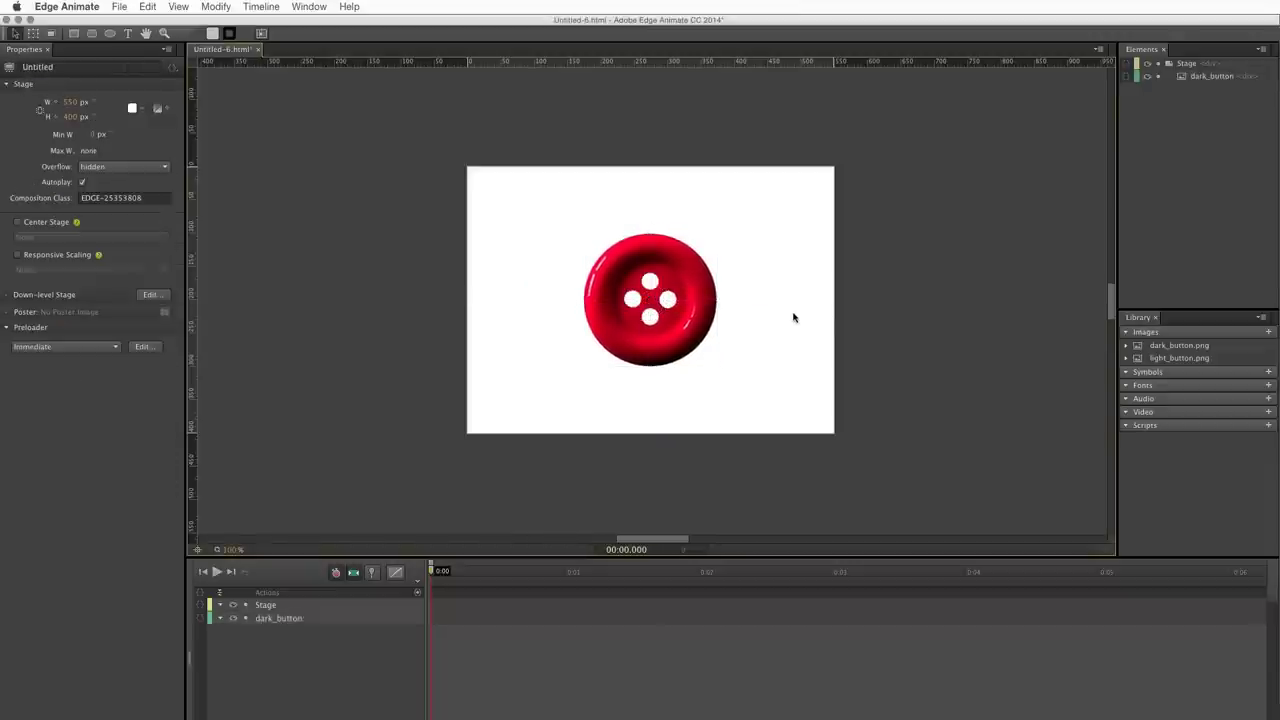
Convert dark_button to Symbol_1 via Modify > Convert to Symbol with Autoplay timeline off
{"action": "left_click", "coordinate": [684, 323]}
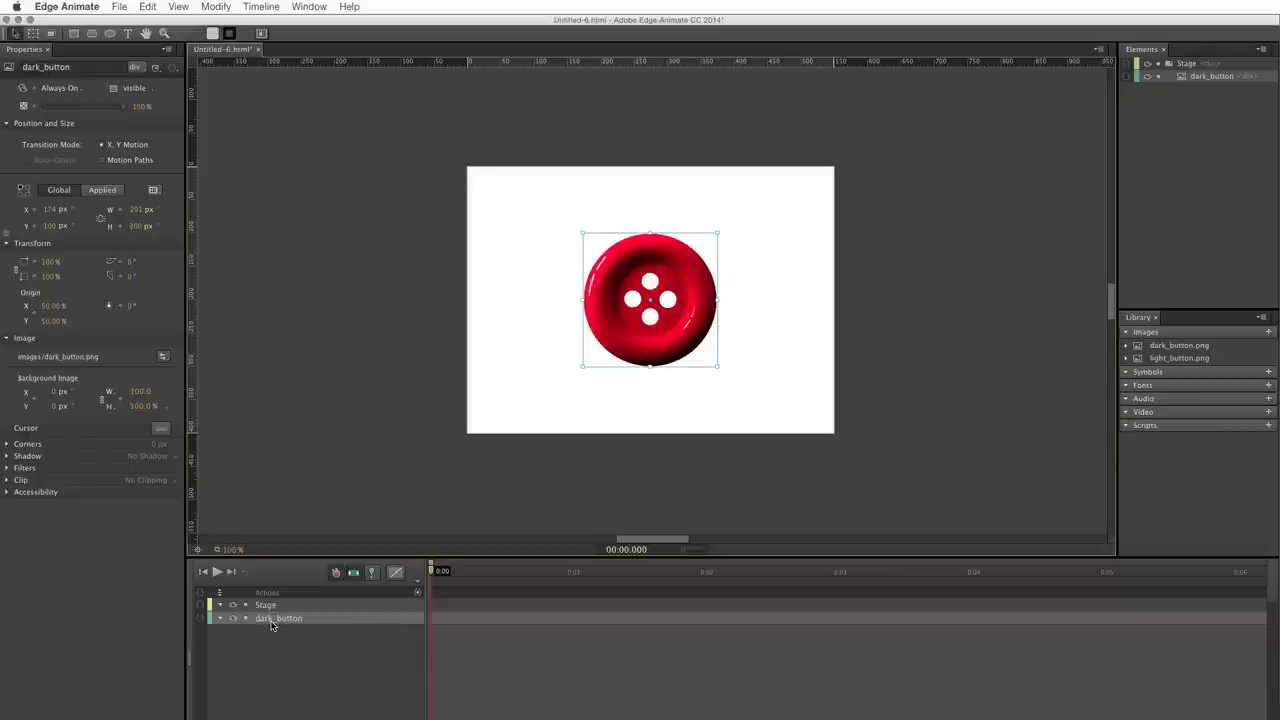
{"action": "left_click", "coordinate": [146, 6]}
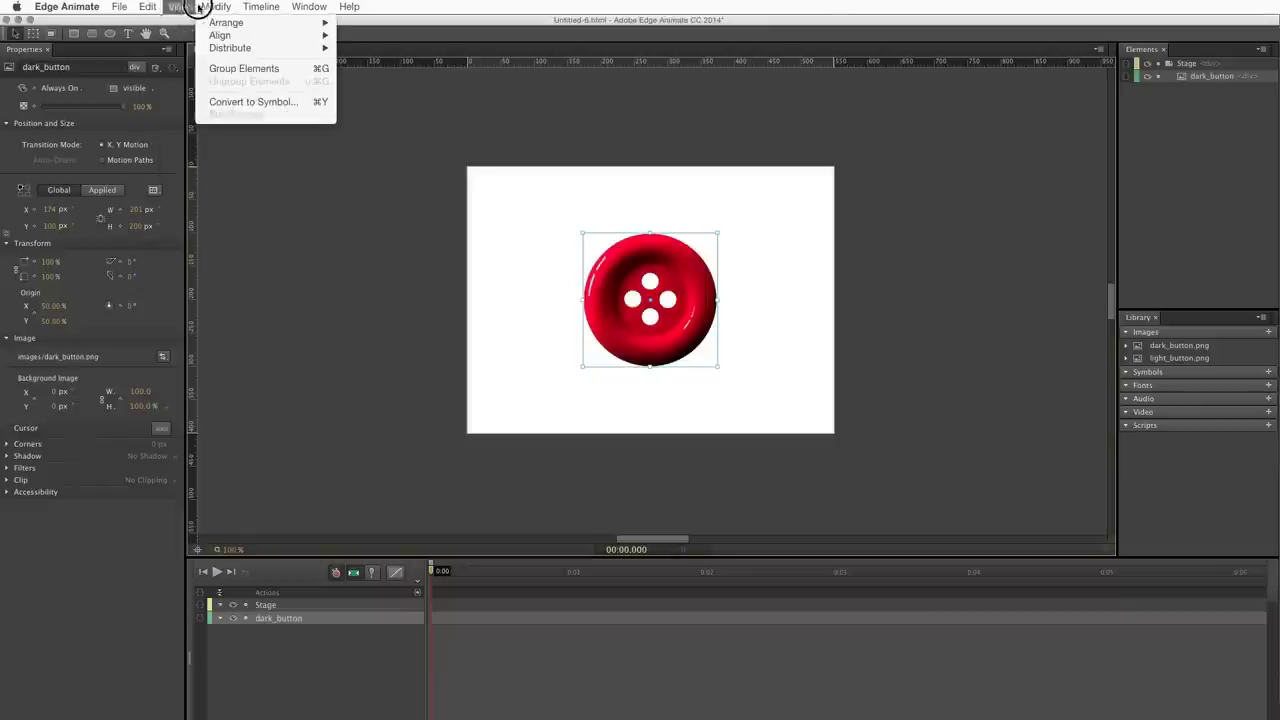
{"action": "mouse_move", "coordinate": [178, 6]}
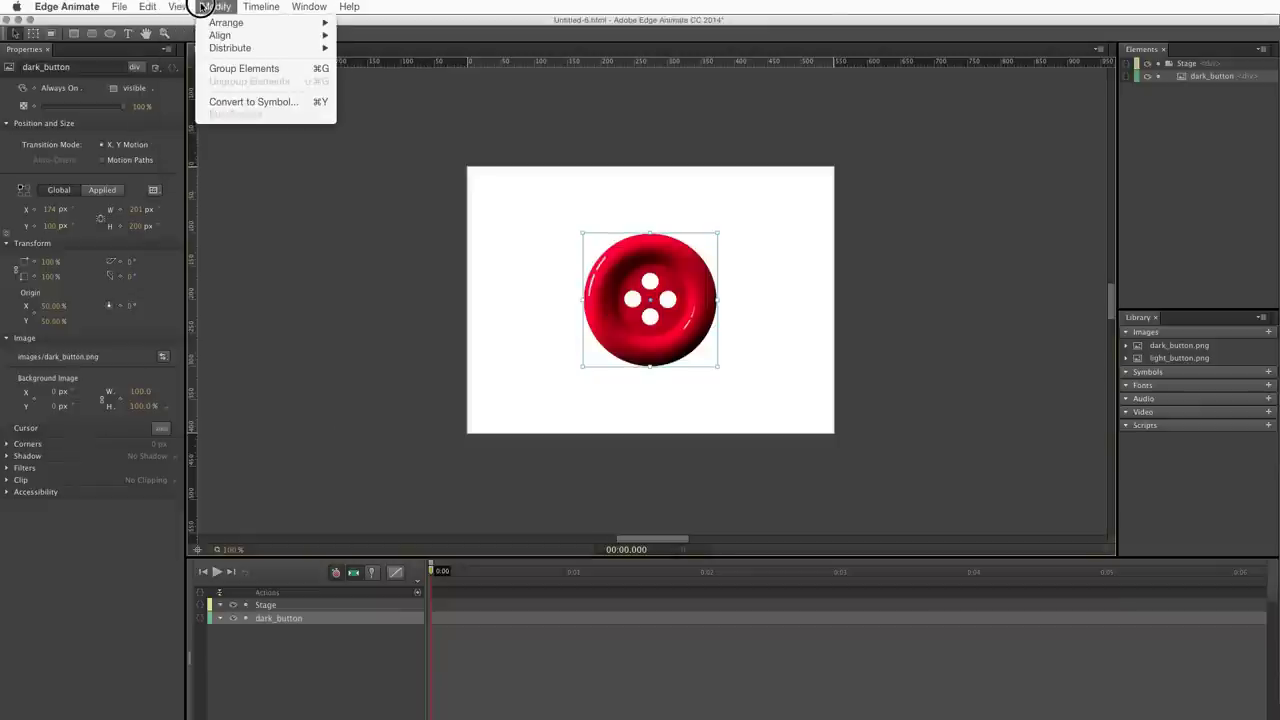
{"action": "left_click", "coordinate": [244, 104]}
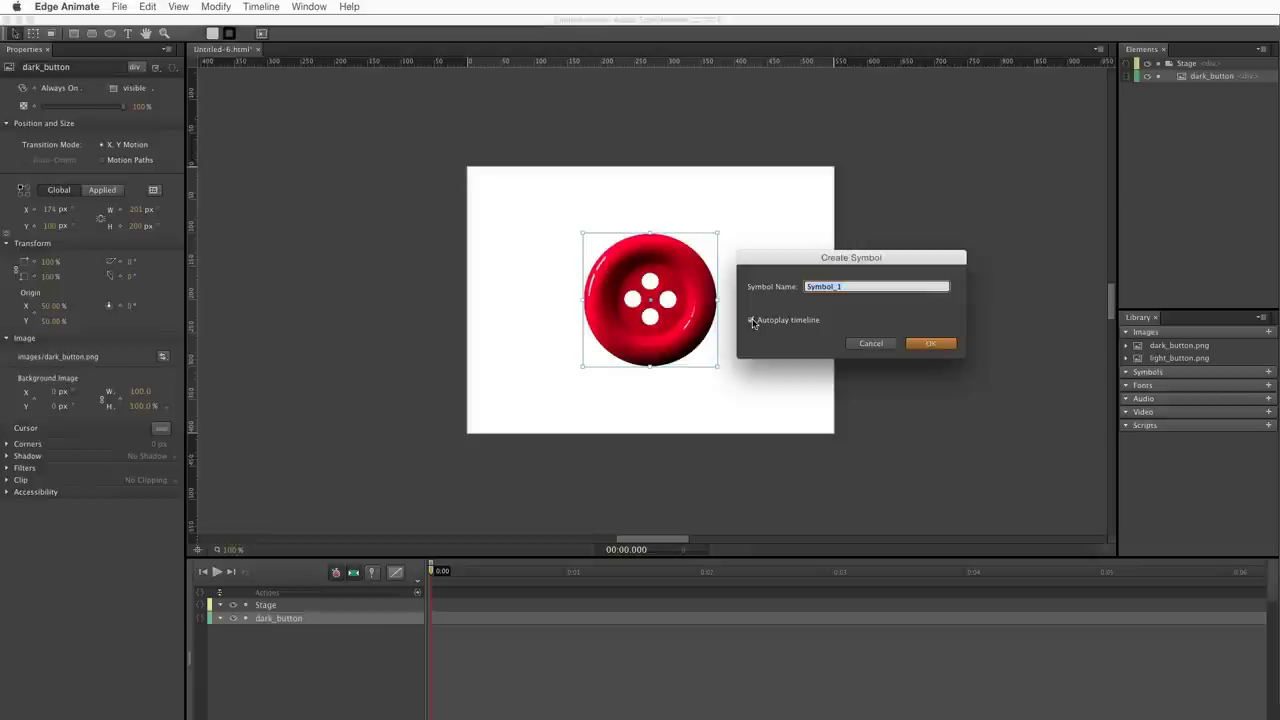
{"action": "left_click", "coordinate": [752, 321]}
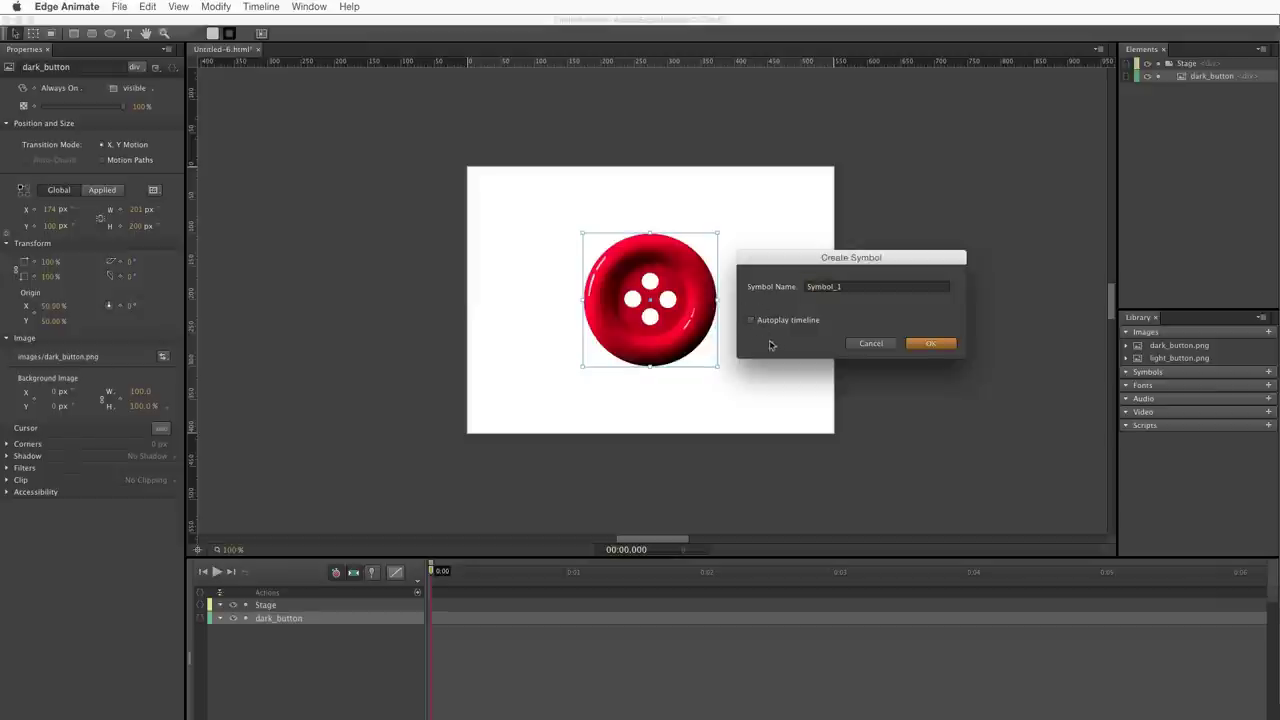
{"action": "left_click", "coordinate": [928, 345]}
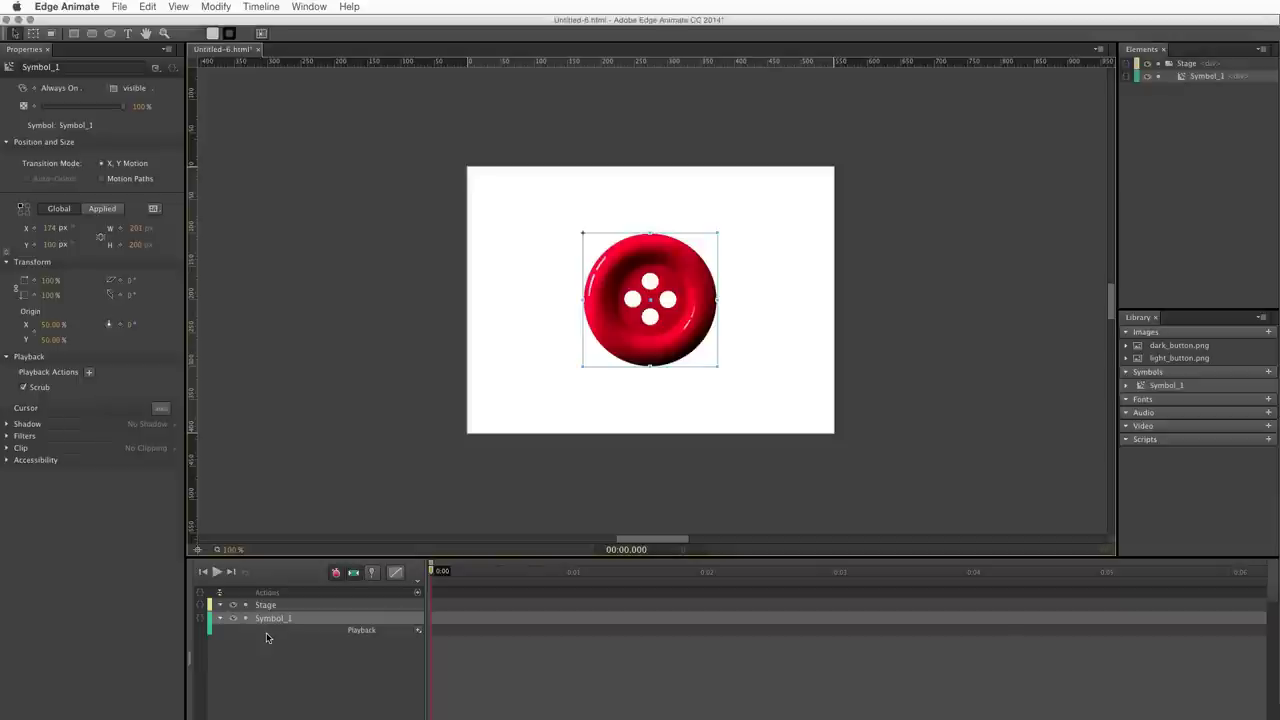
Inside Symbol_1, place light_button over the dark button at 0% opacity
{"action": "double_click", "coordinate": [618, 342]}
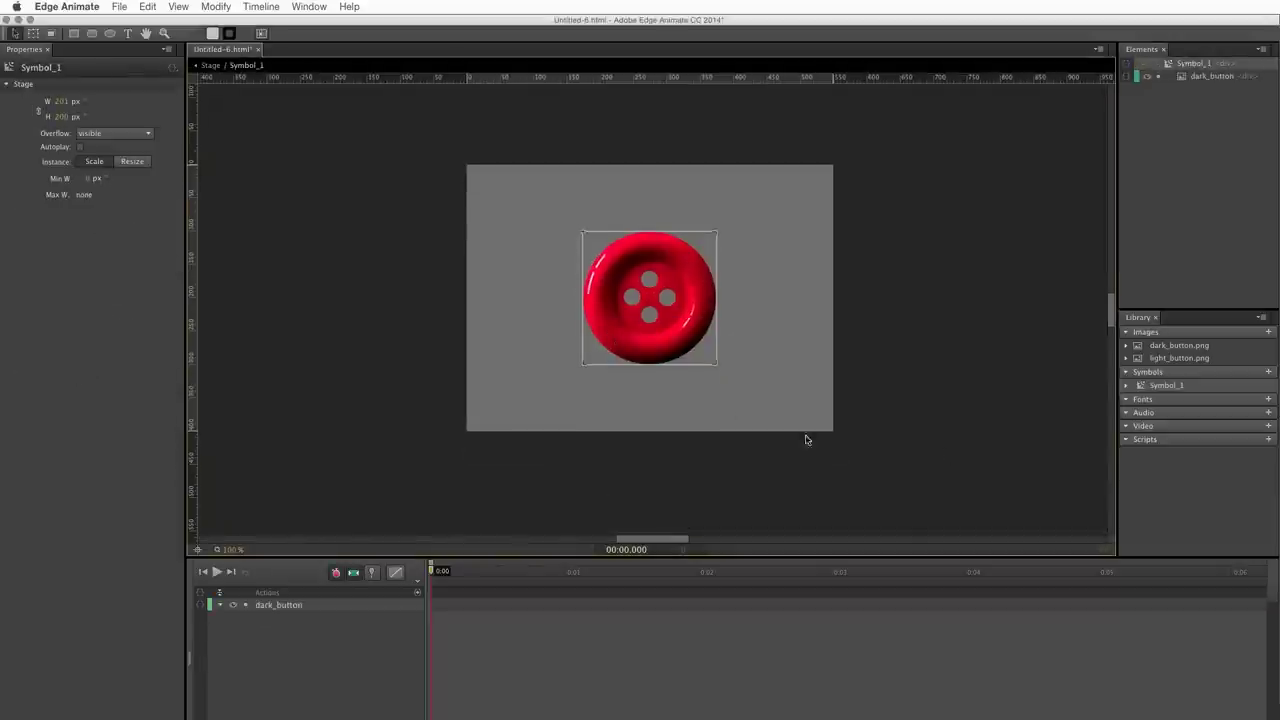
{"action": "left_click_drag", "start_coordinate": [1180, 358], "coordinate": [580, 248]}
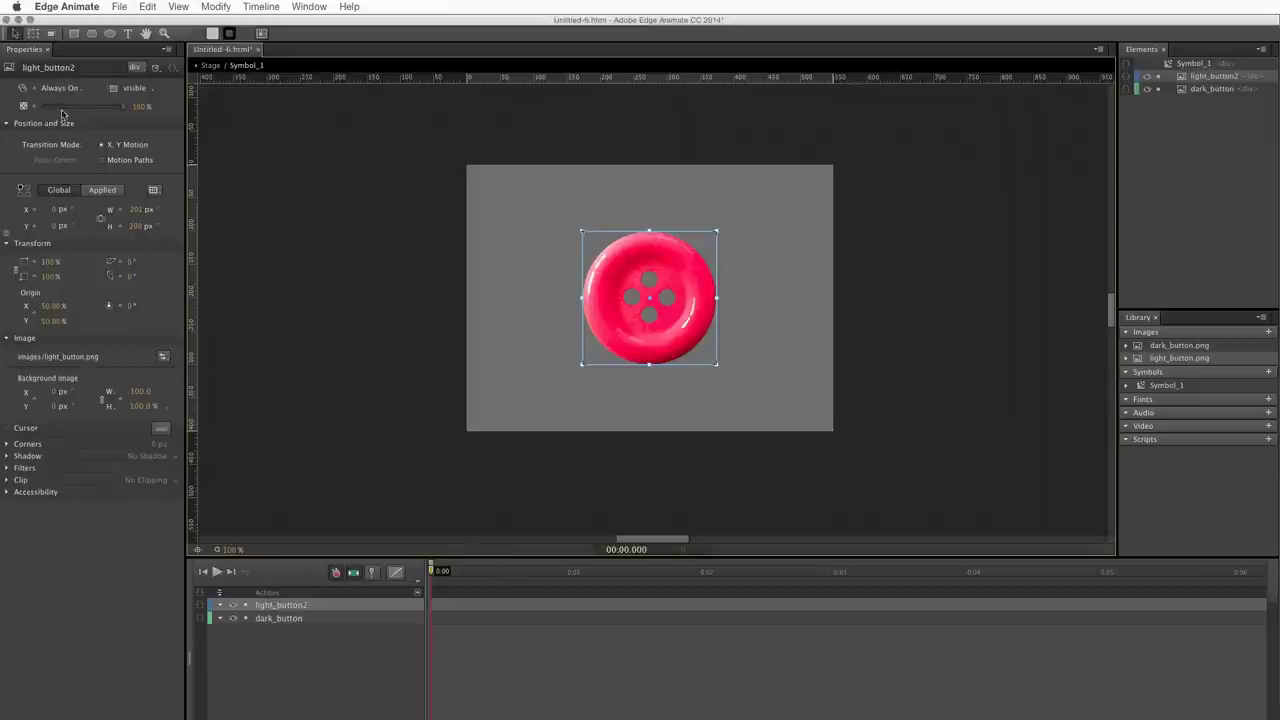
{"action": "left_click_drag", "start_coordinate": [121, 108], "coordinate": [38, 114]}
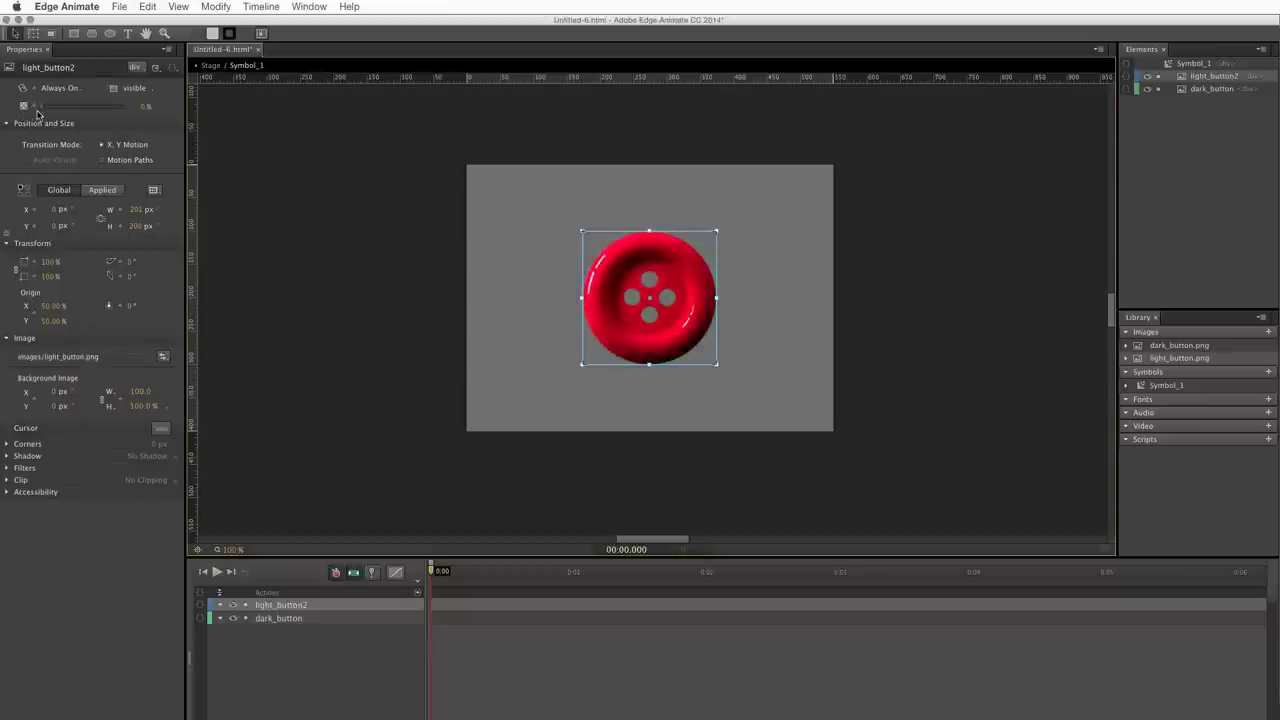
Key light_button opacity to 100% at 0.51 s and 0% at 1 s, then preview the fade
{"action": "left_click", "coordinate": [499, 572]}
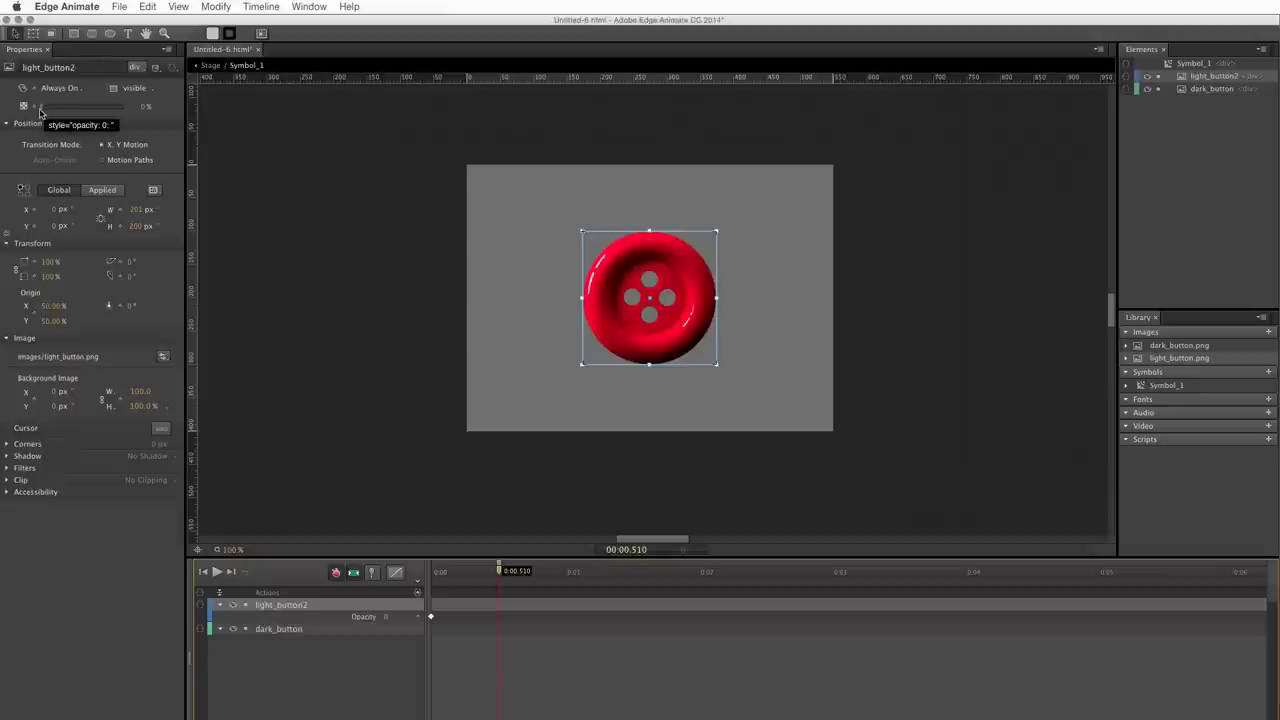
{"action": "left_click_drag", "start_coordinate": [40, 106], "coordinate": [153, 113]}
{"action": "left_click", "coordinate": [567, 572]}
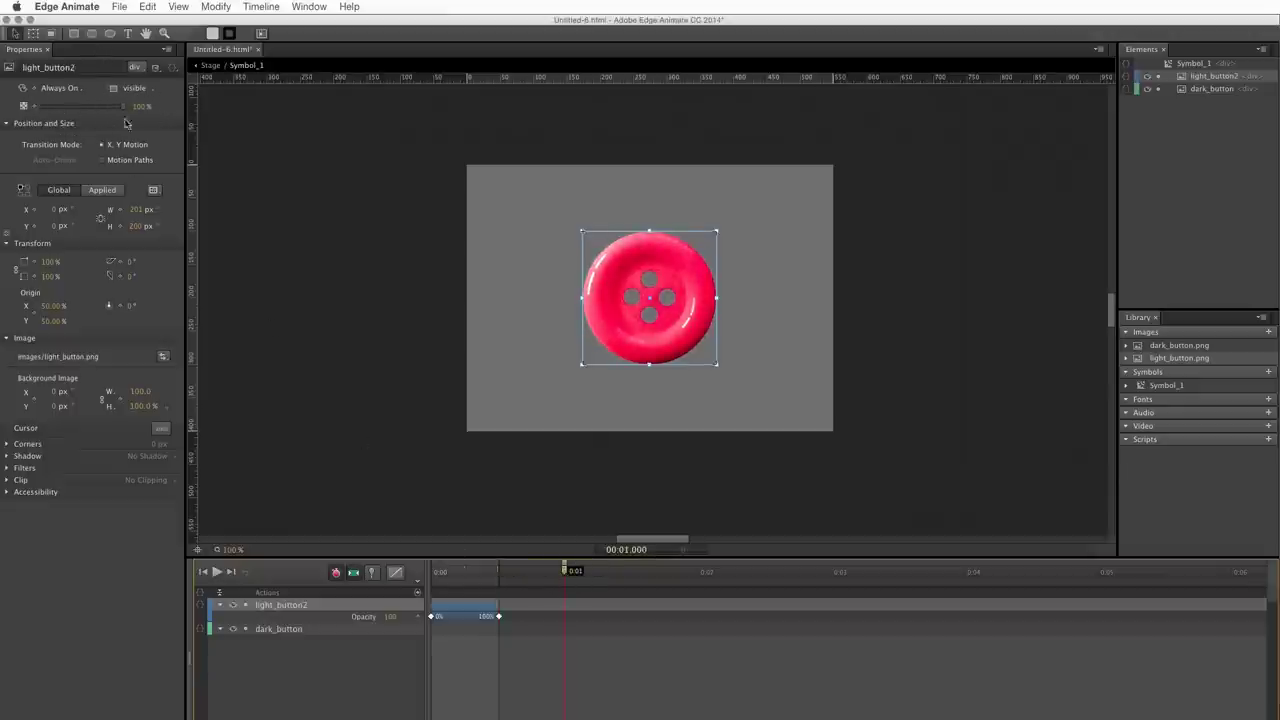
{"action": "left_click_drag", "start_coordinate": [124, 106], "coordinate": [19, 113]}
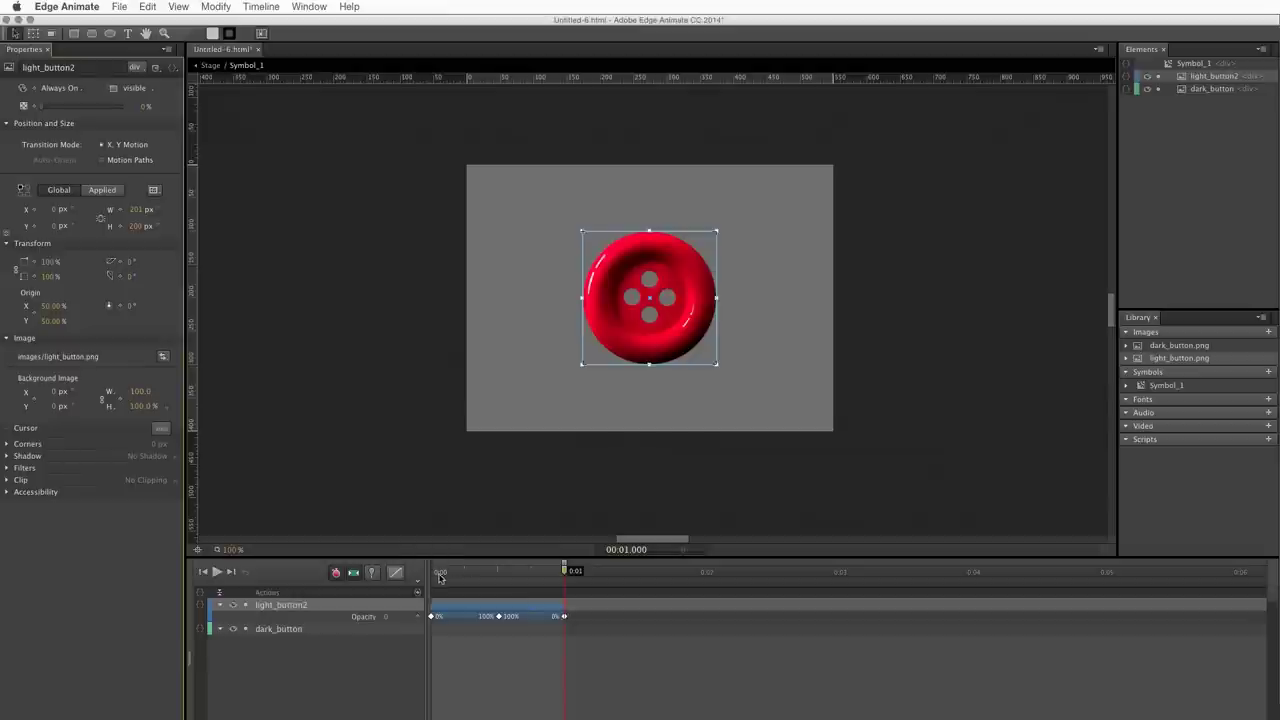
{"action": "left_click_drag", "start_coordinate": [436, 571], "coordinate": [583, 574]}
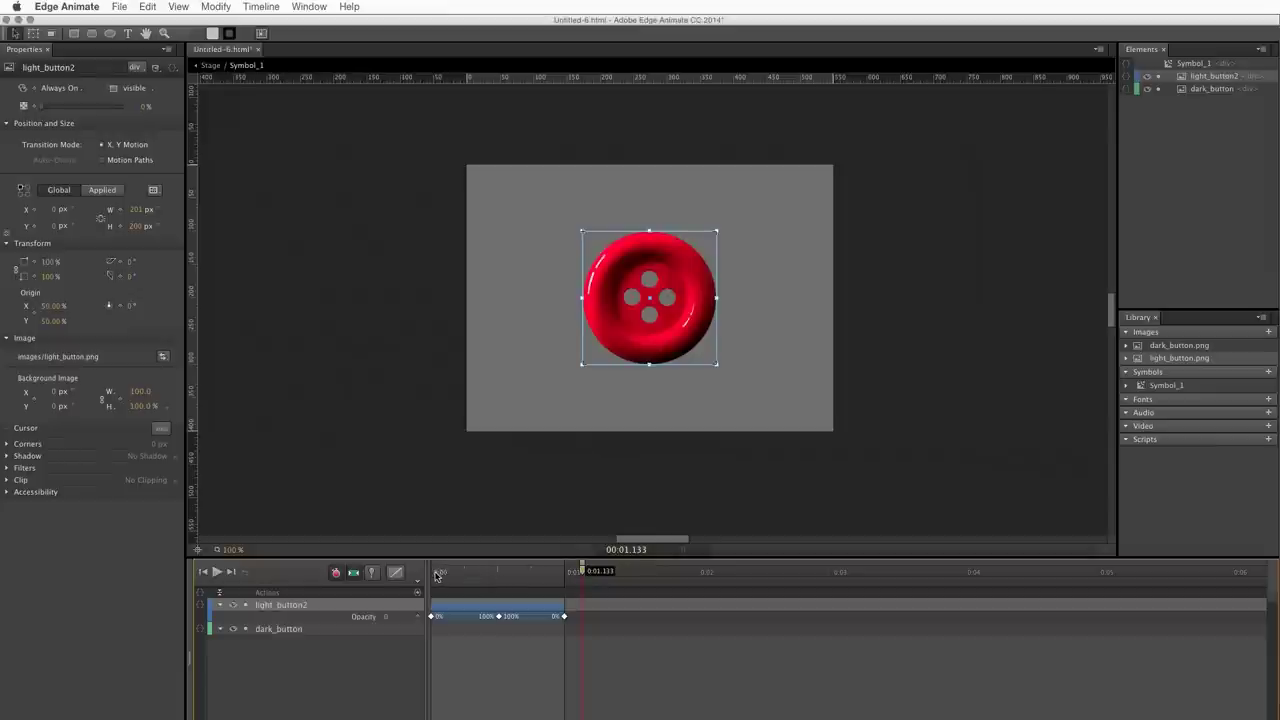
{"action": "left_click", "coordinate": [498, 571]}
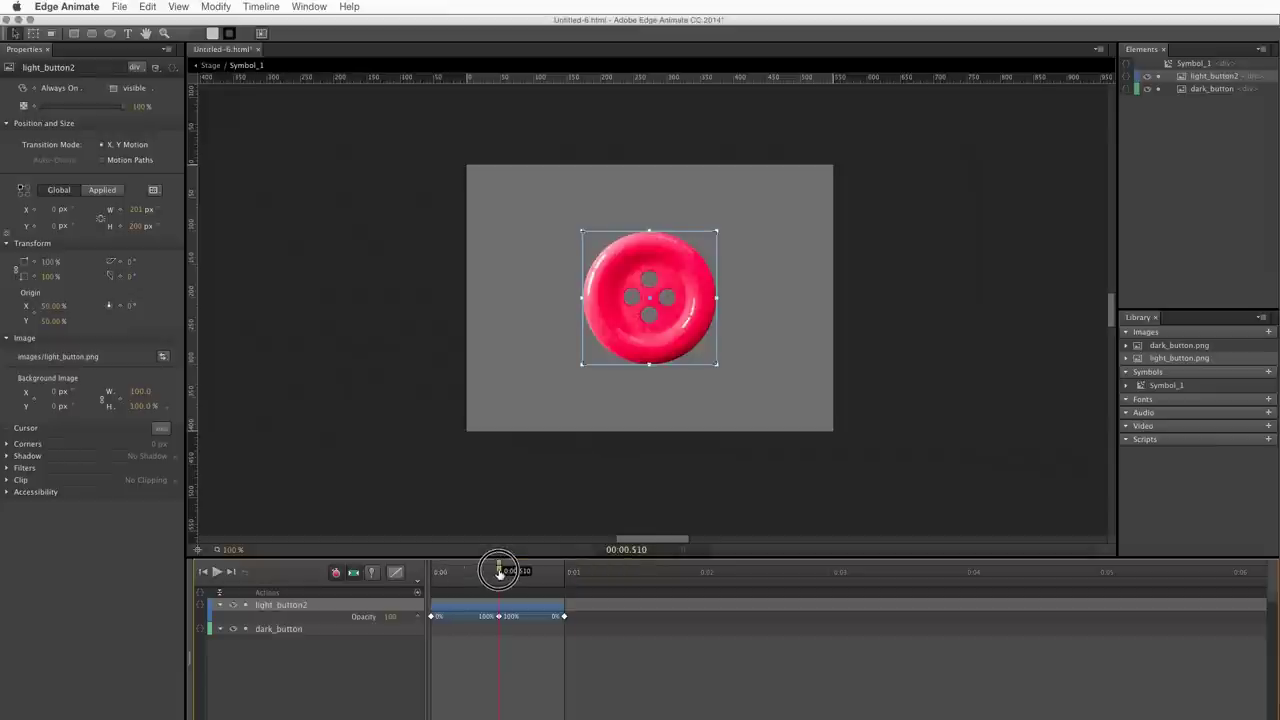
Add a 510 ms trigger running a Playback Stop on Symbol_1, then close the trigger window
{"action": "left_click", "coordinate": [418, 597]}
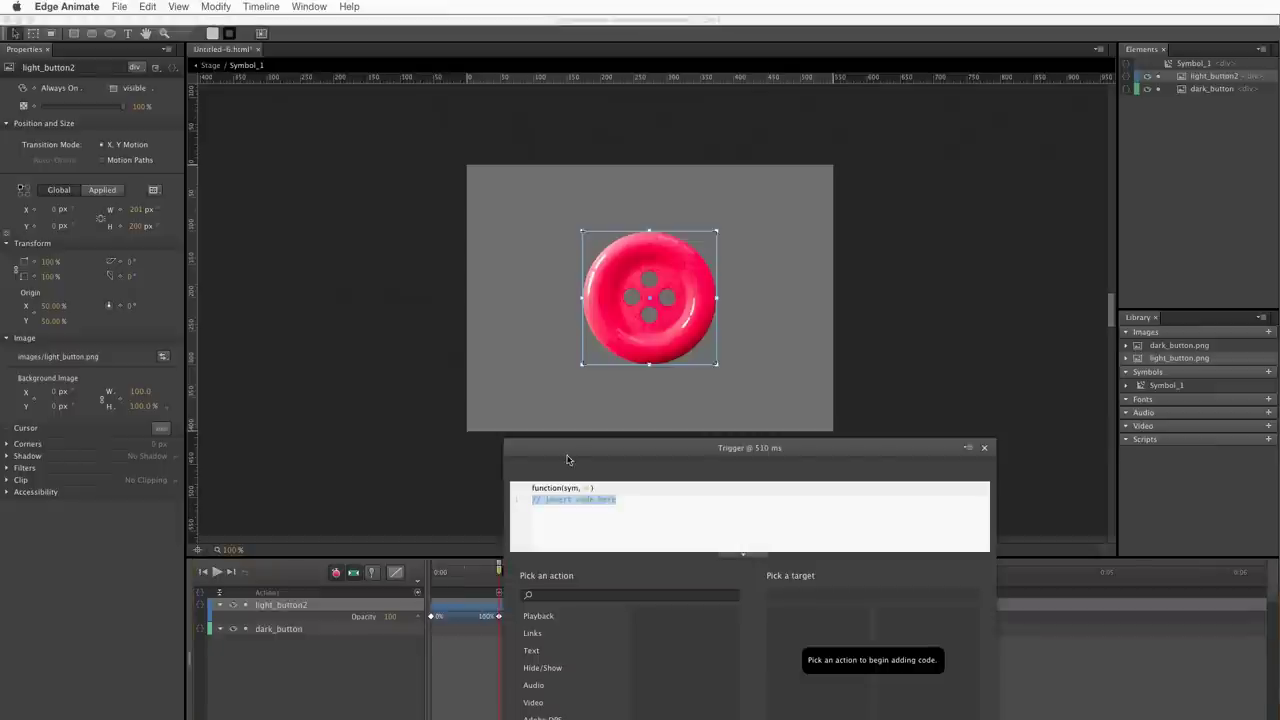
{"action": "left_click_drag", "start_coordinate": [577, 450], "coordinate": [493, 311]}
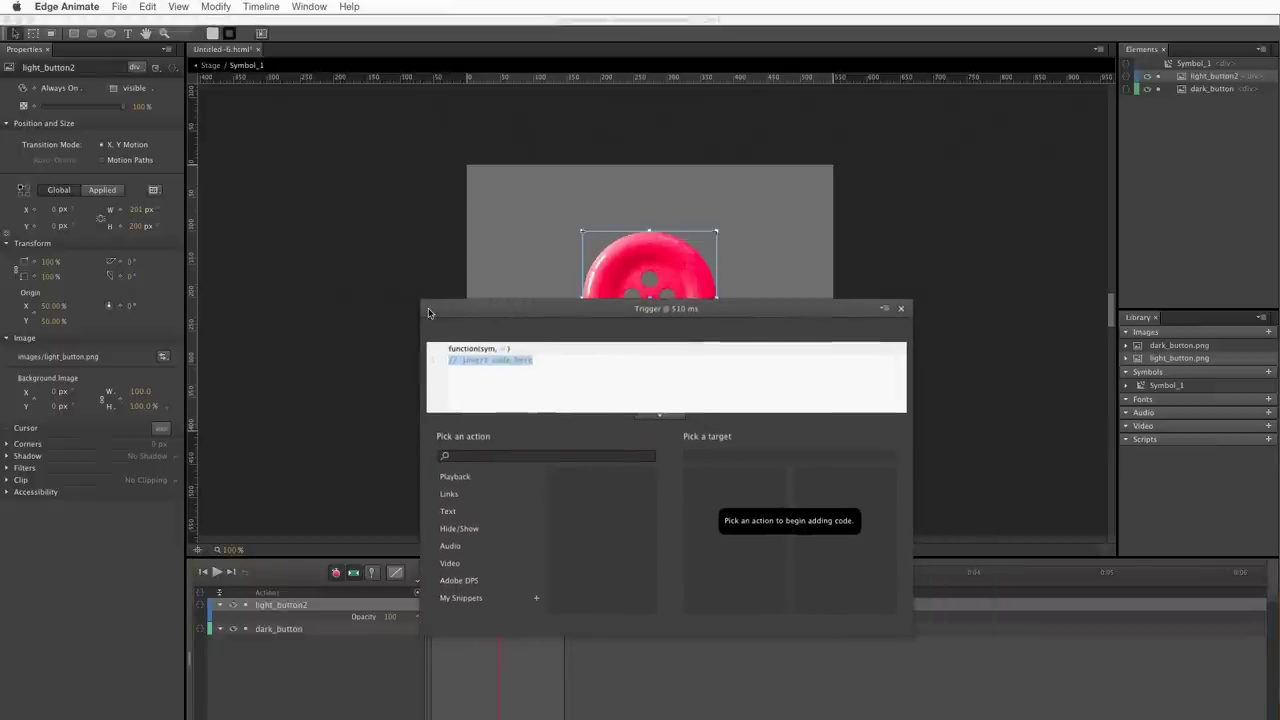
{"action": "left_click", "coordinate": [463, 478]}
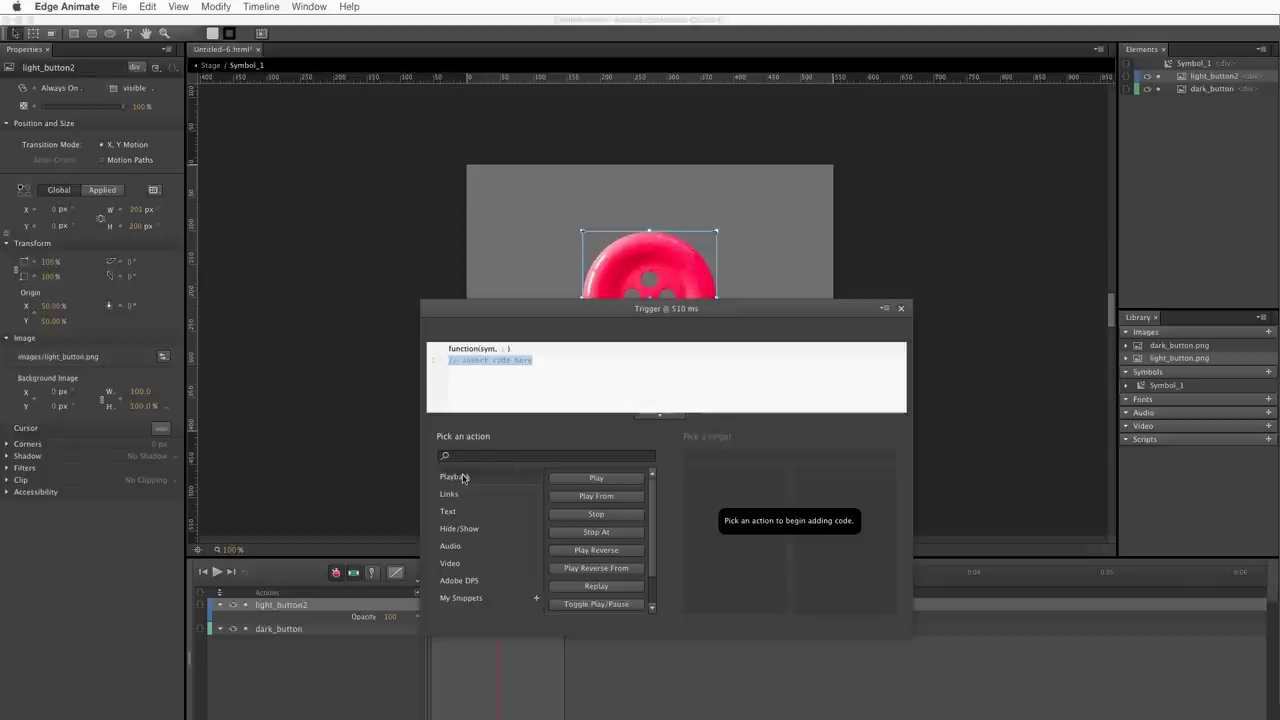
{"action": "left_click", "coordinate": [591, 520]}
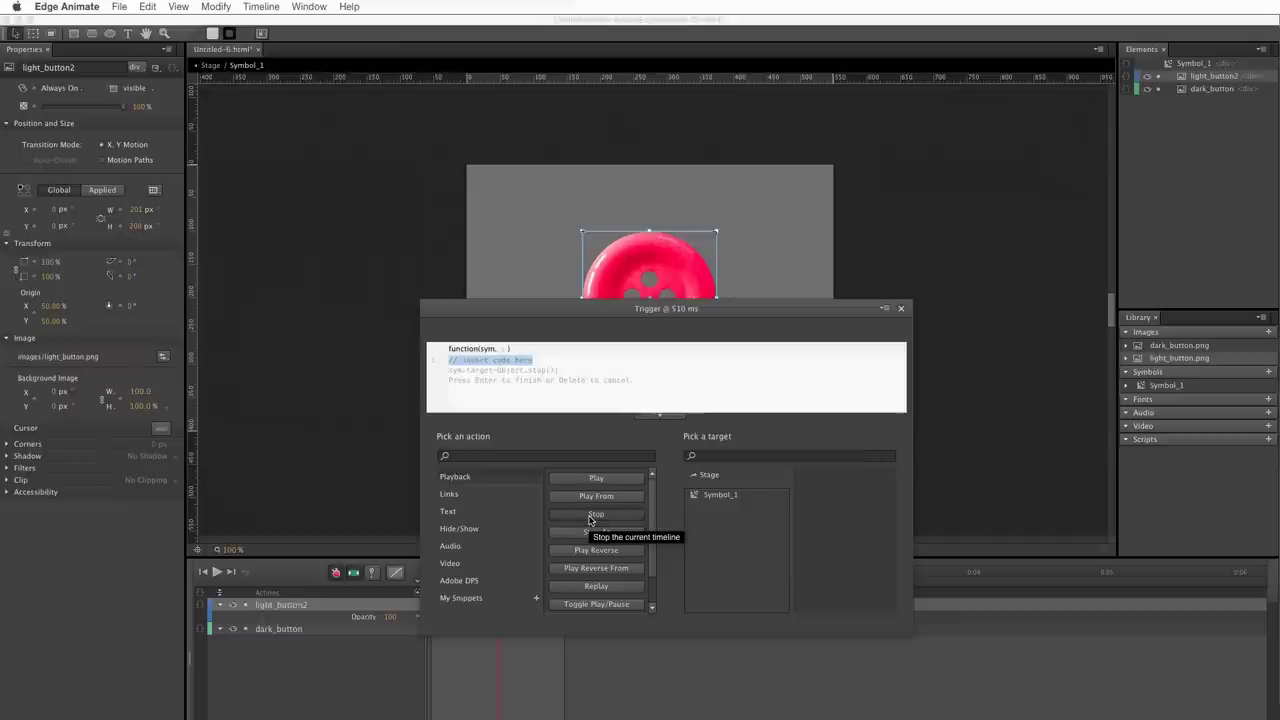
{"action": "left_click", "coordinate": [719, 497]}
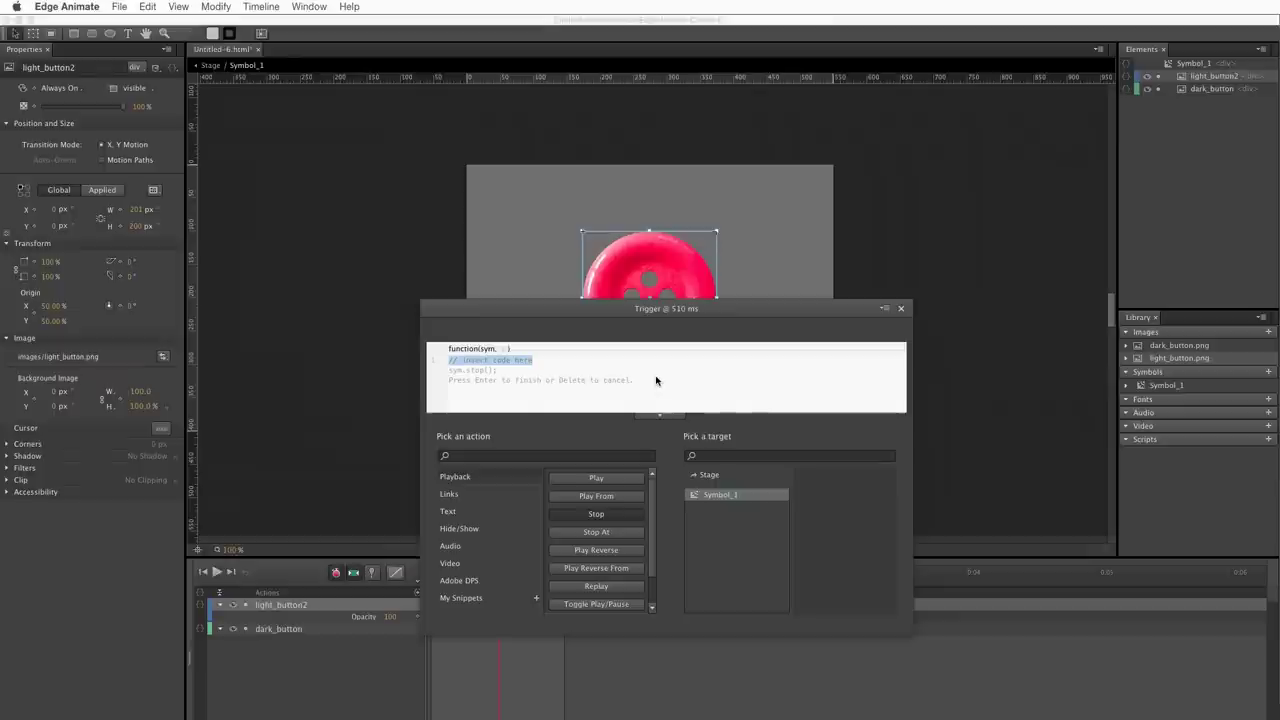
{"action": "key", "text": "Return"}
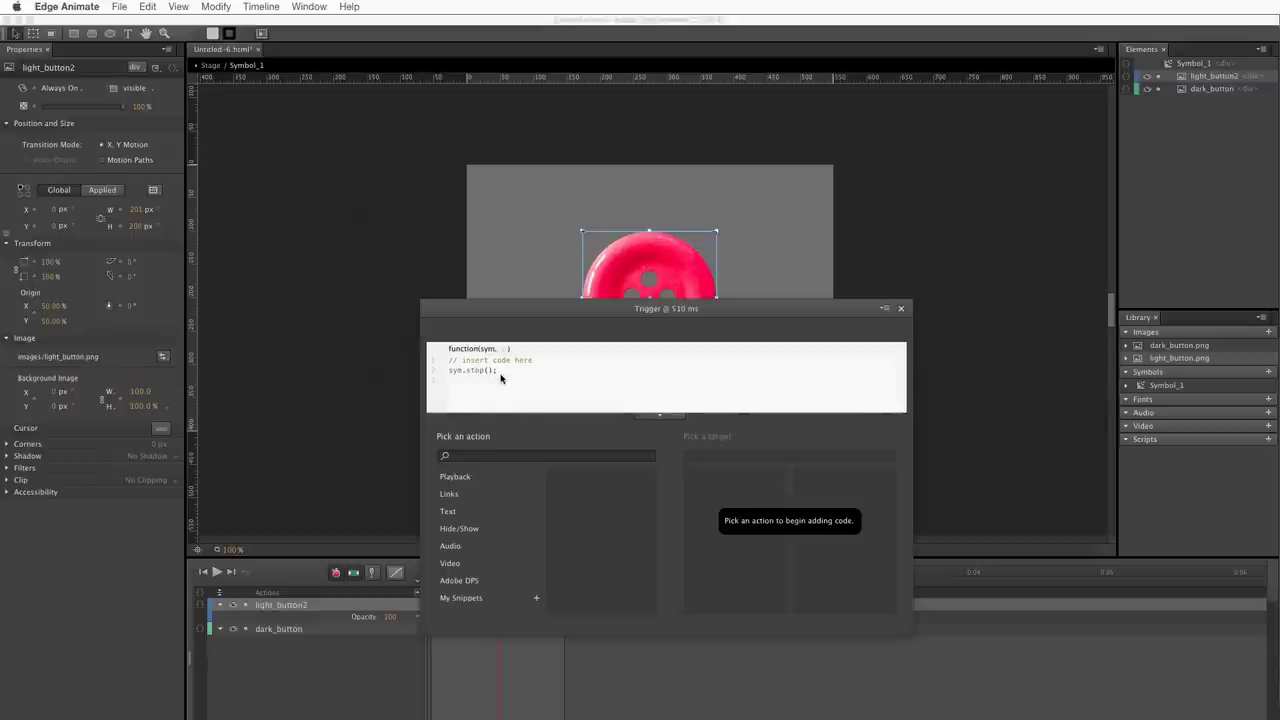
{"action": "left_click", "coordinate": [901, 310]}
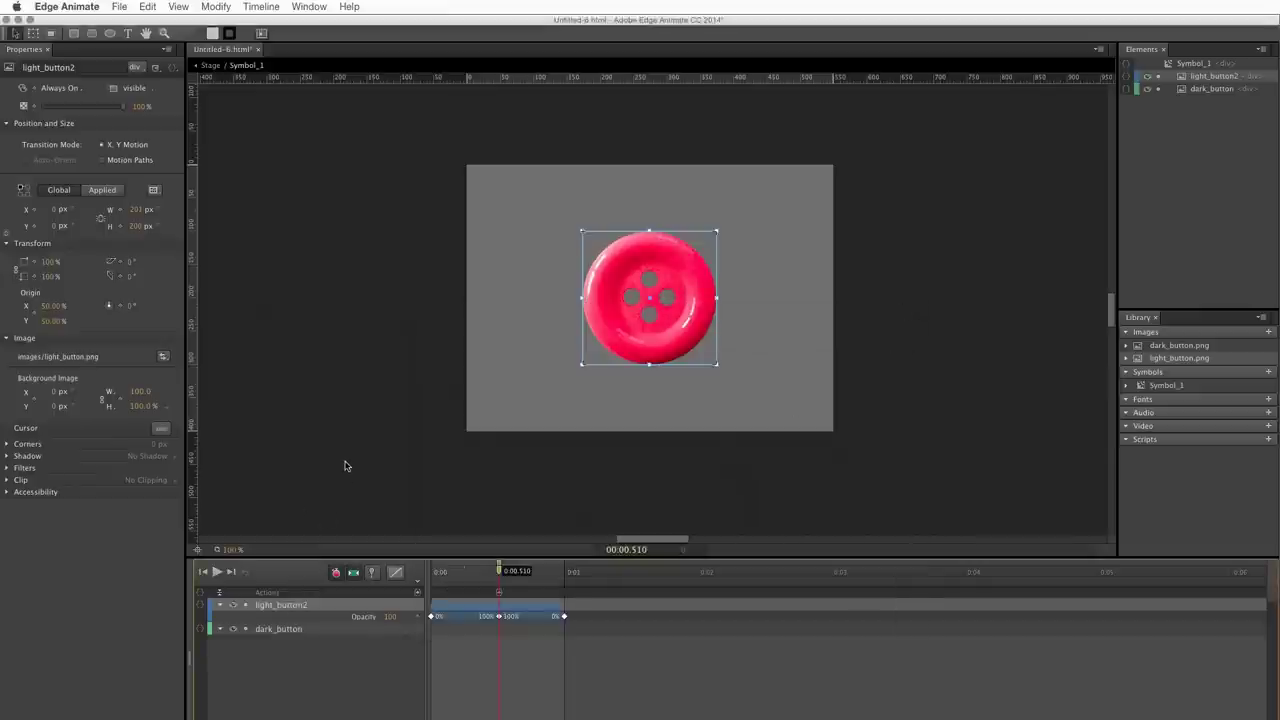
Go back to the Stage and bring up the context menu for the Symbol_1 button
{"action": "left_click", "coordinate": [201, 66]}
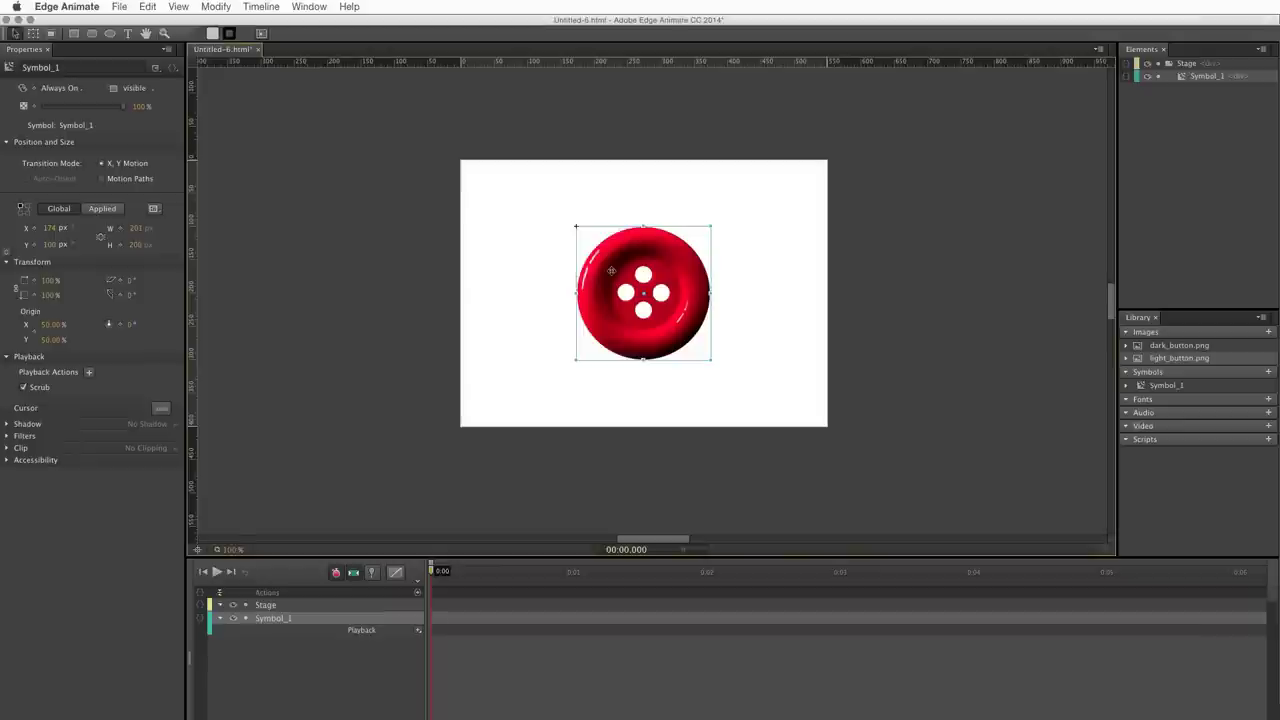
{"action": "right_click", "coordinate": [611, 271]}
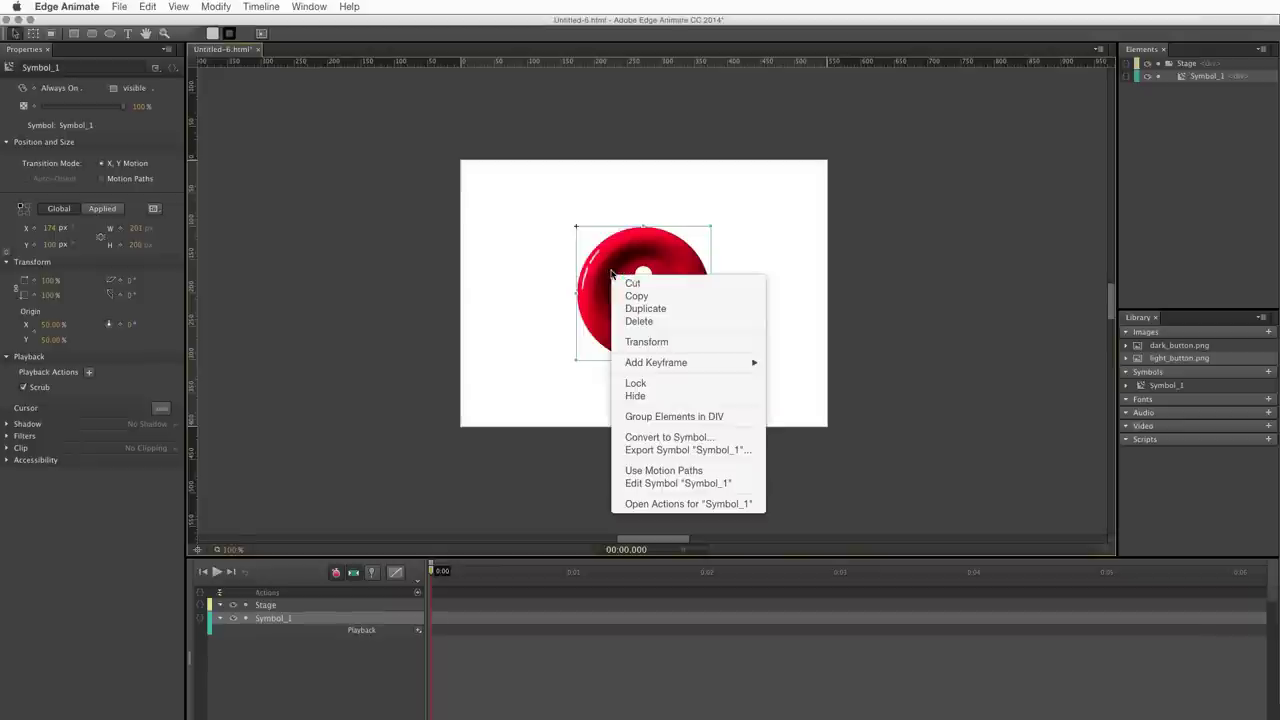
Add a mouseover handler playing Symbol_1's timeline, then close the actions window
{"action": "left_click", "coordinate": [659, 504]}
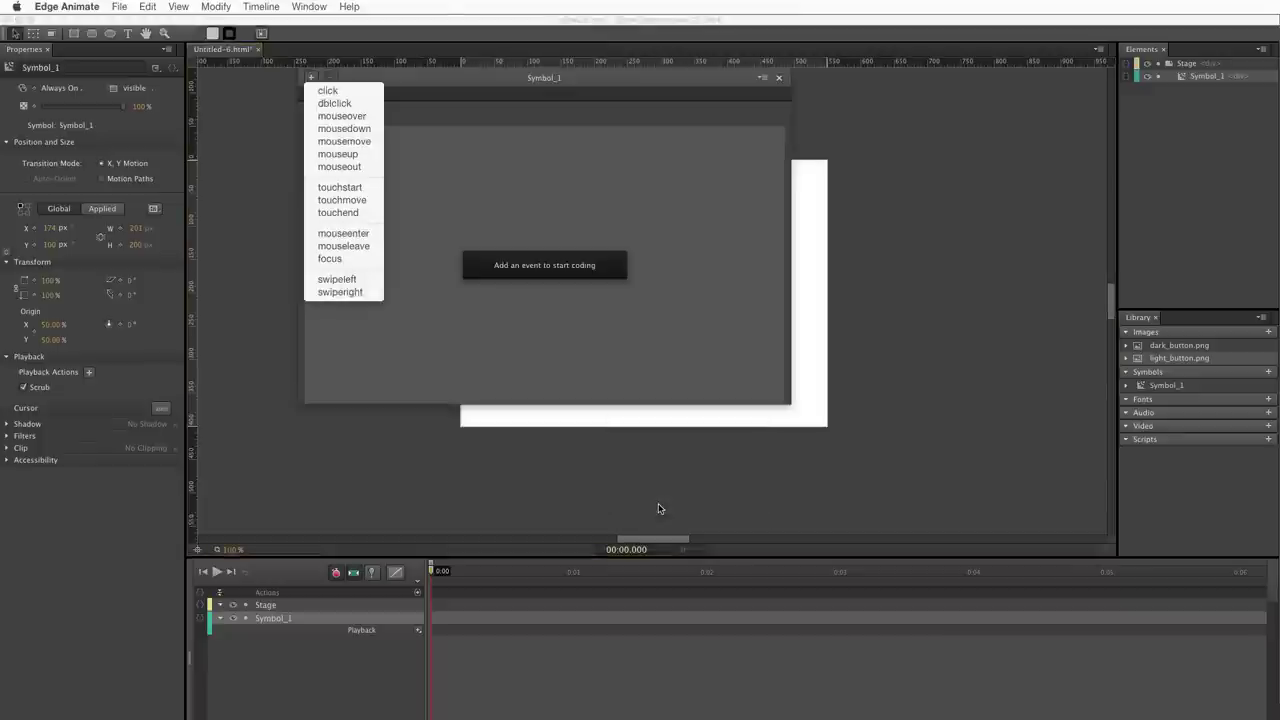
{"action": "left_click", "coordinate": [357, 118]}
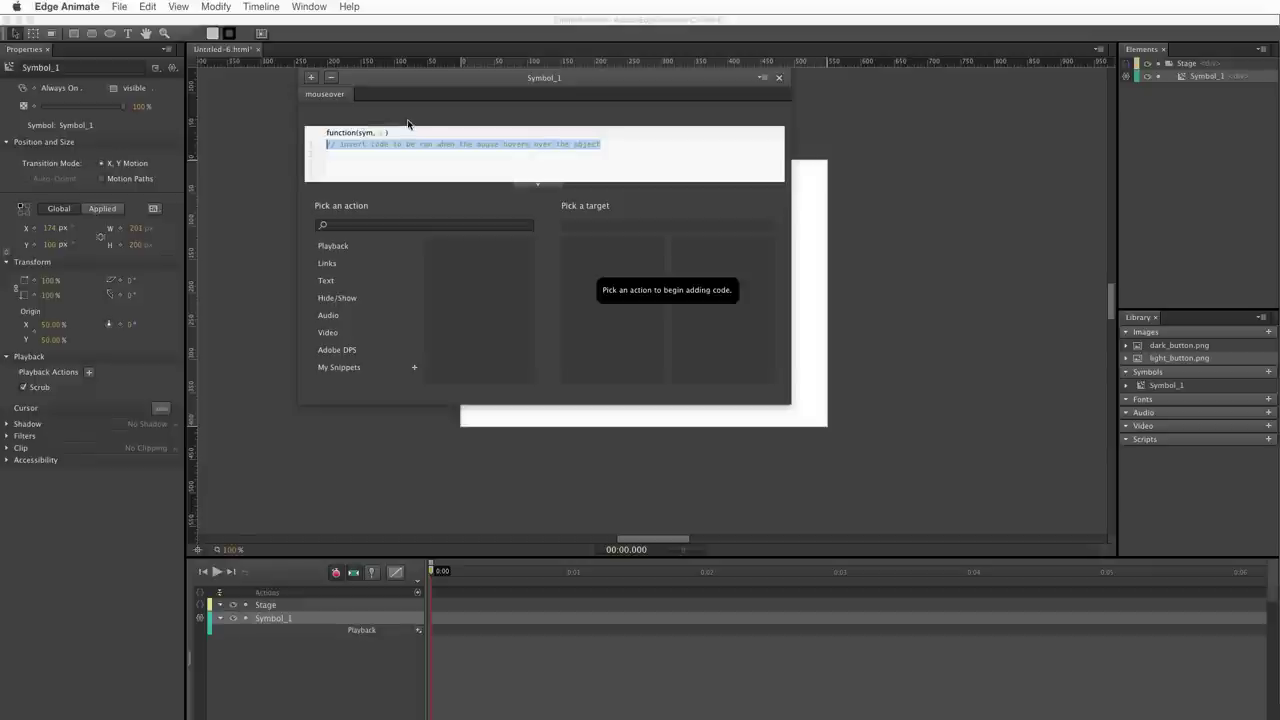
{"action": "left_click", "coordinate": [336, 248]}
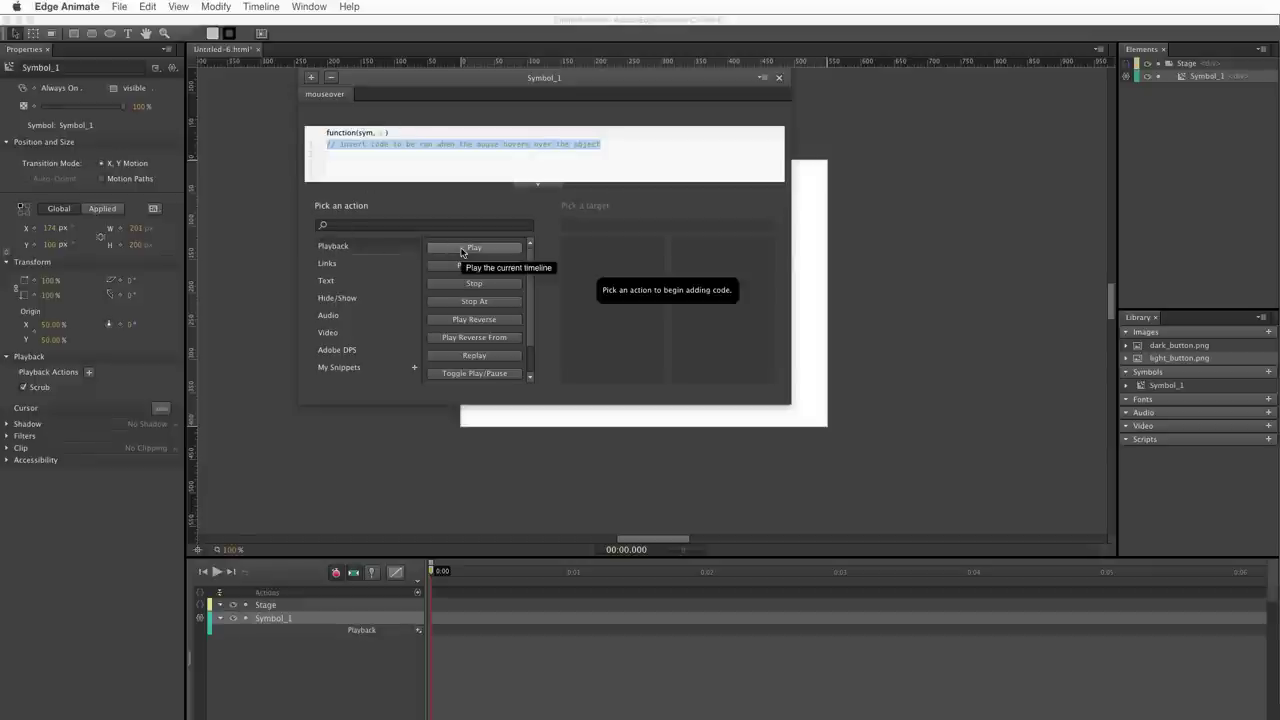
{"action": "left_click", "coordinate": [462, 249]}
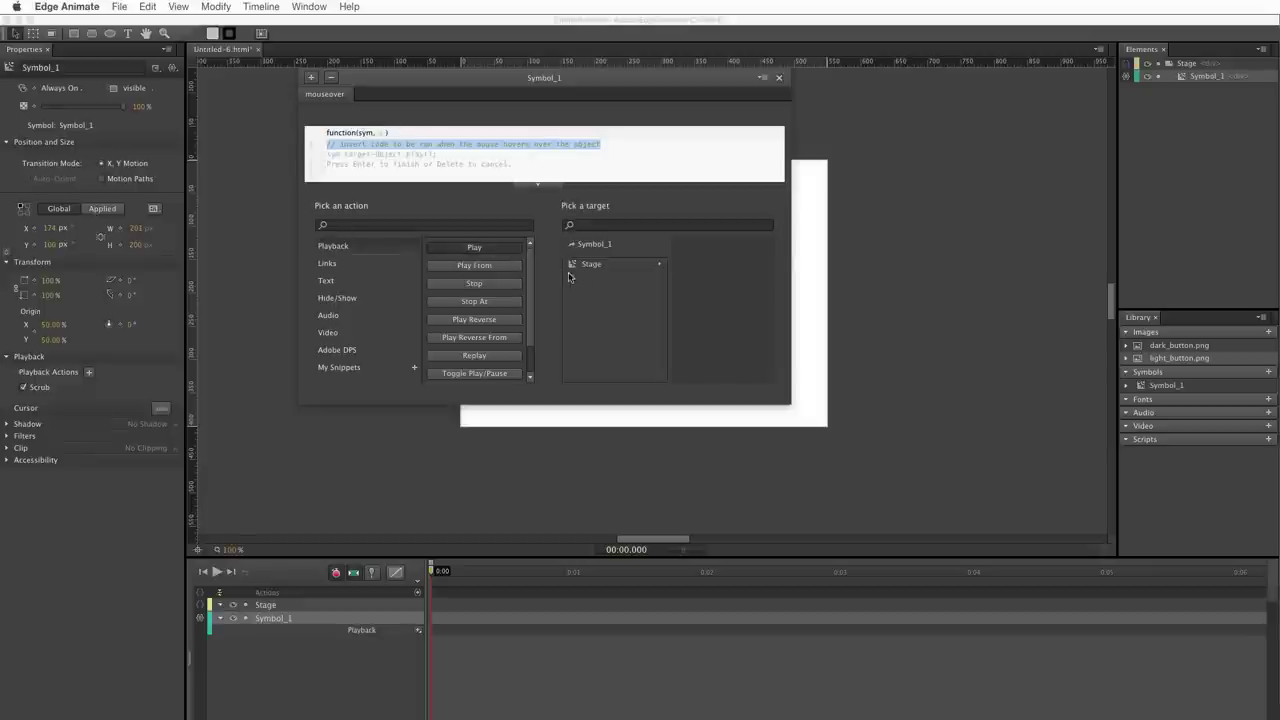
{"action": "left_click", "coordinate": [591, 246]}
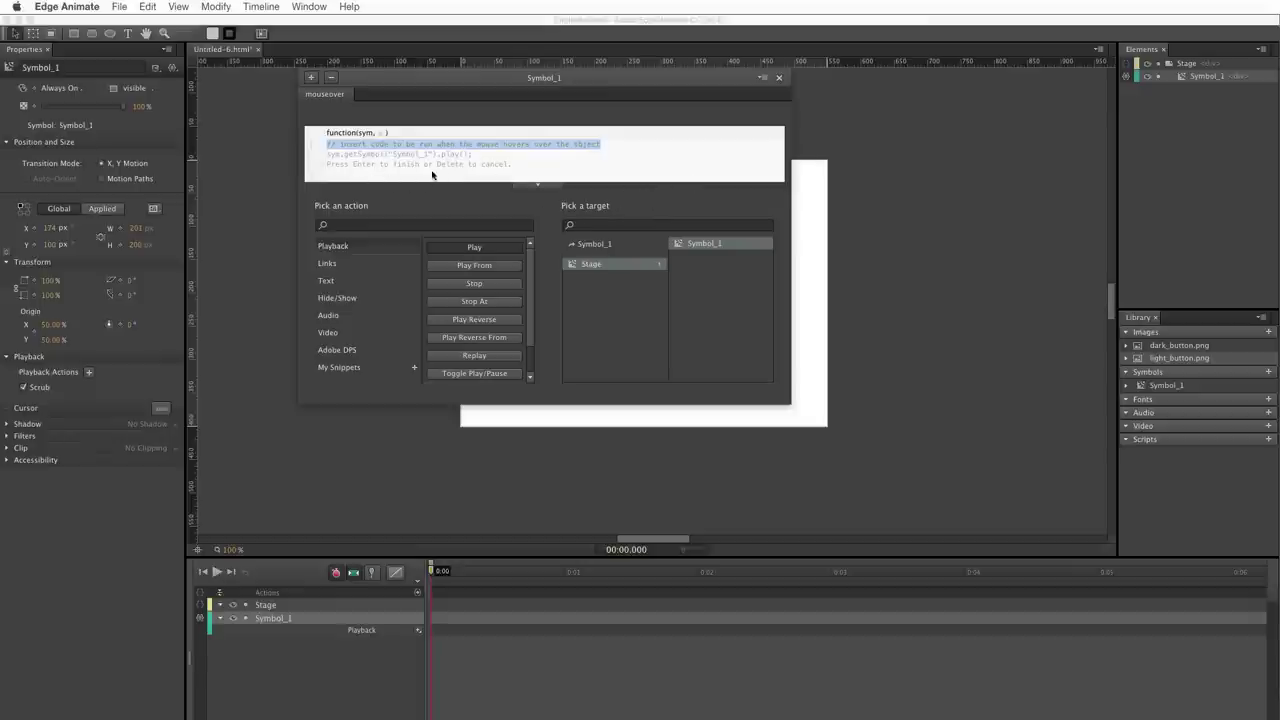
{"action": "key", "text": "Return"}
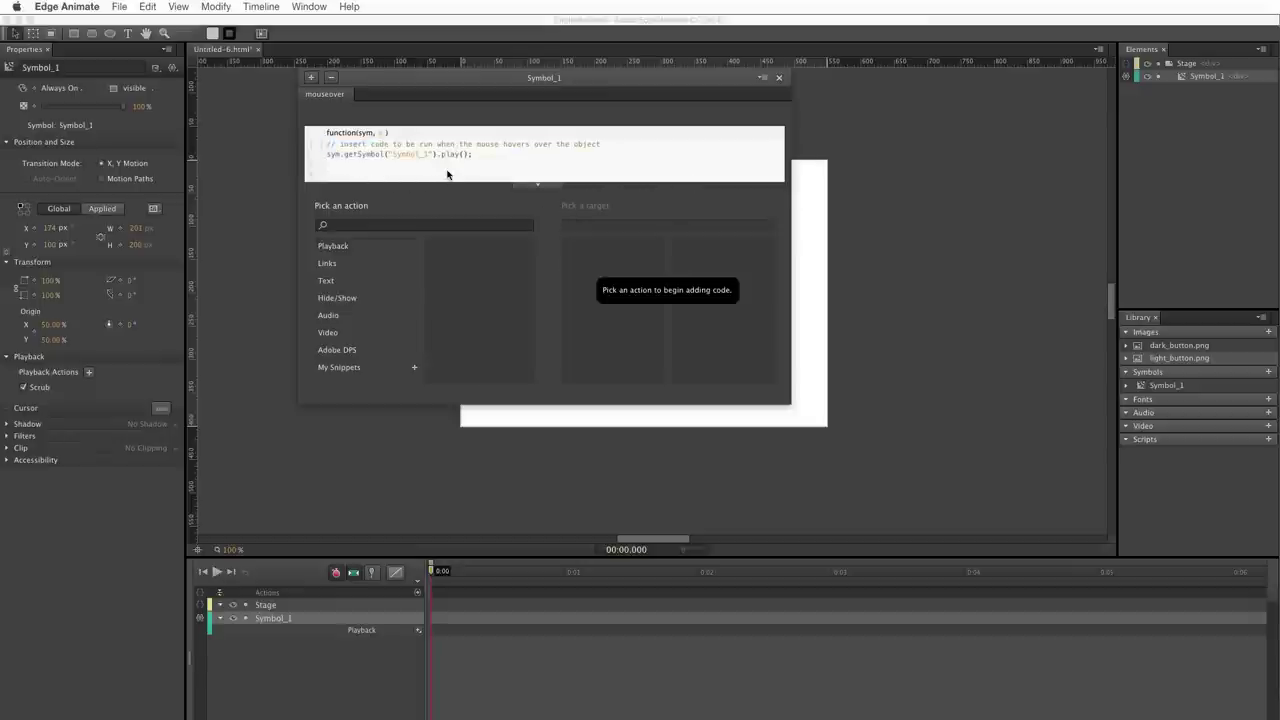
{"action": "left_click", "coordinate": [780, 78]}
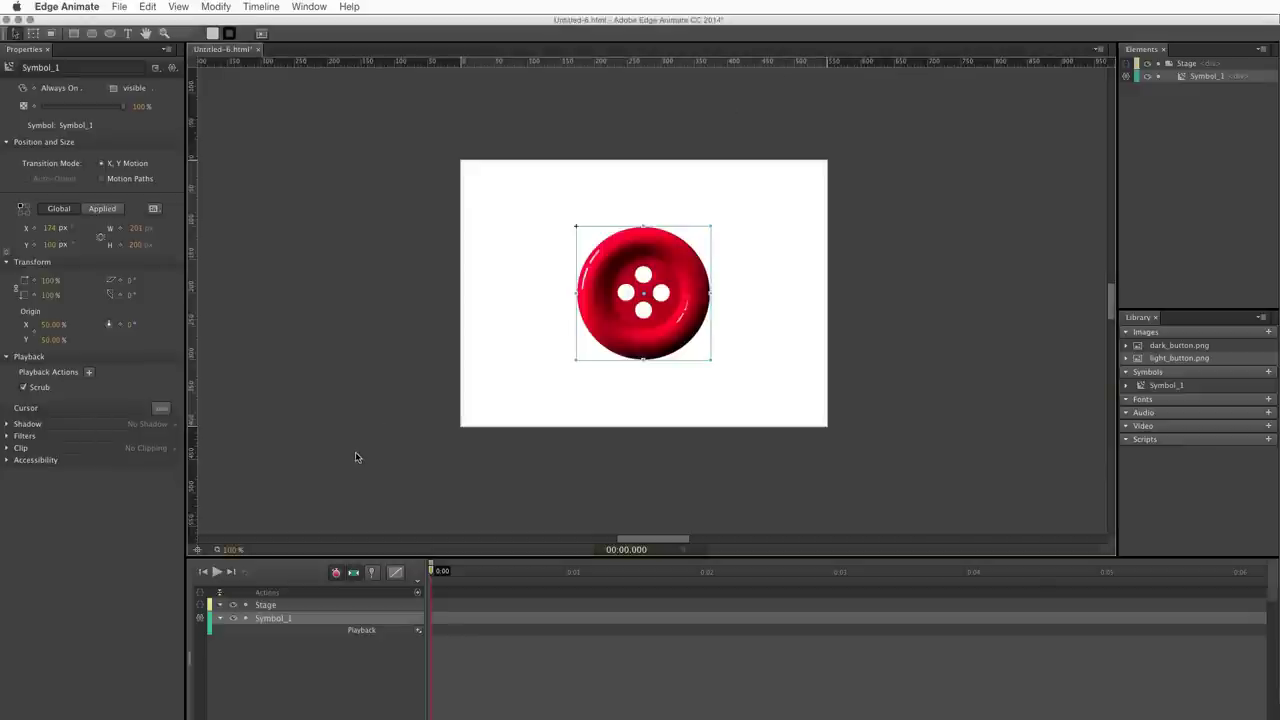
Preview the composition in Chrome with Cmd+Enter
{"action": "key", "text": "super+Return"}
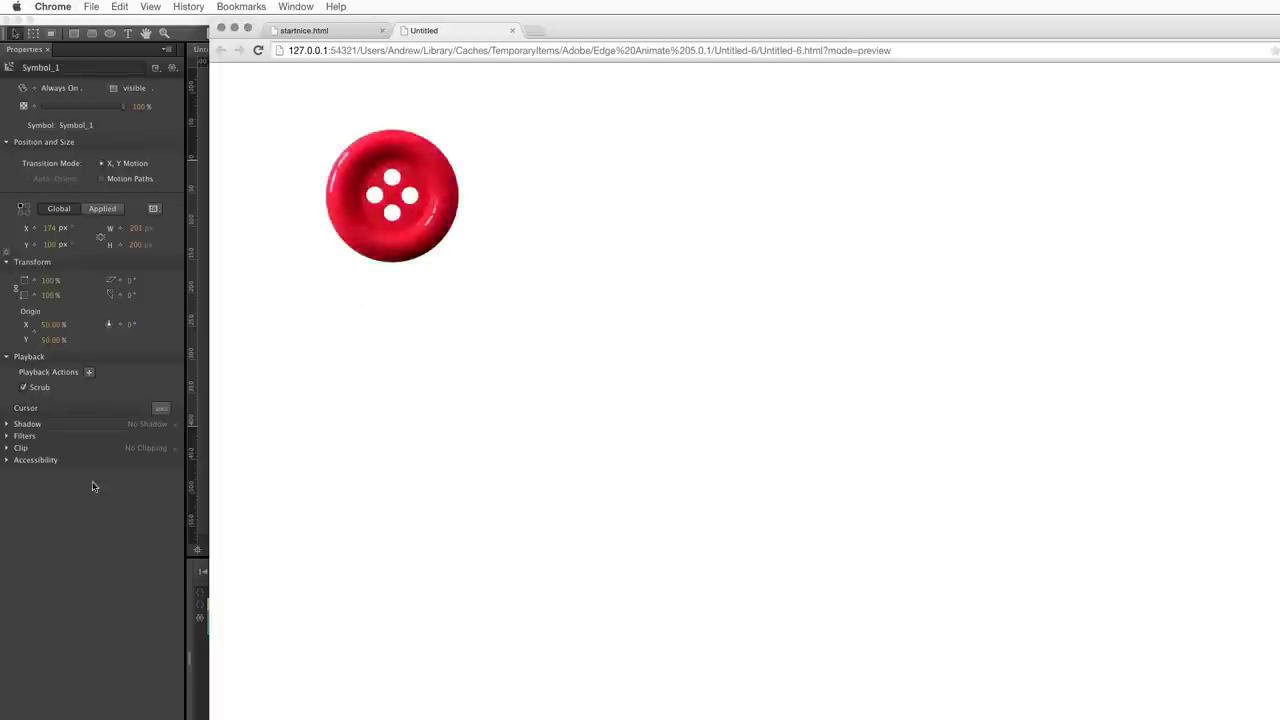
Return to the Edge Animate project and select the red Symbol_1 button
{"action": "left_click", "coordinate": [112, 561]}
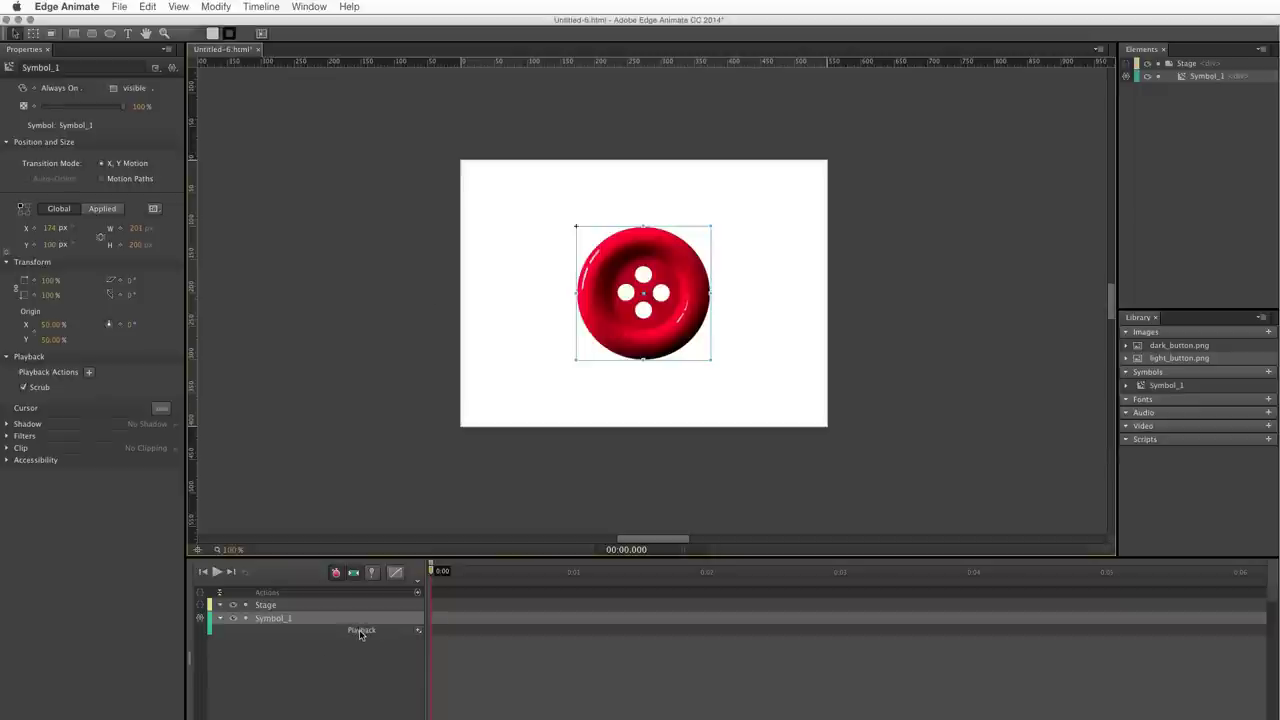
{"action": "left_click", "coordinate": [622, 318]}
Inside Symbol_1, insert a timeline label 'fadeout' at 0:00.510
{"action": "double_click", "coordinate": [622, 318]}
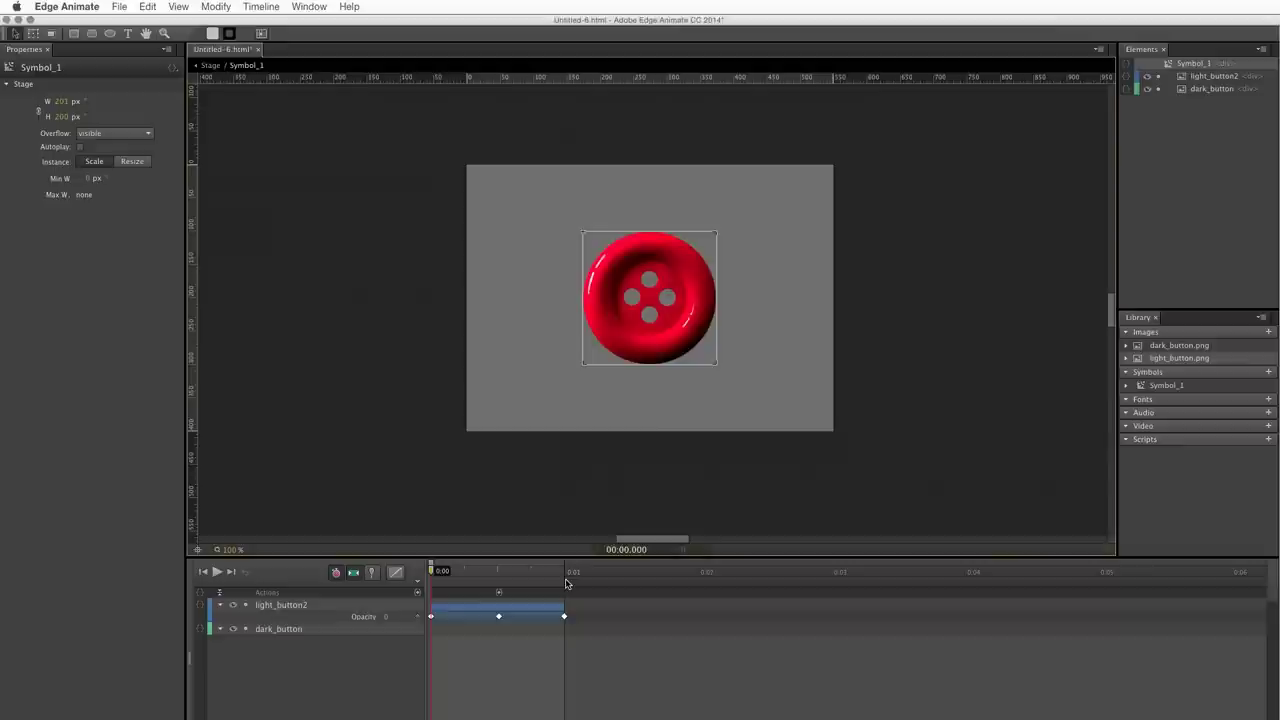
{"action": "left_click", "coordinate": [499, 571]}
{"action": "left_click_drag", "start_coordinate": [500, 571], "coordinate": [498, 571]}
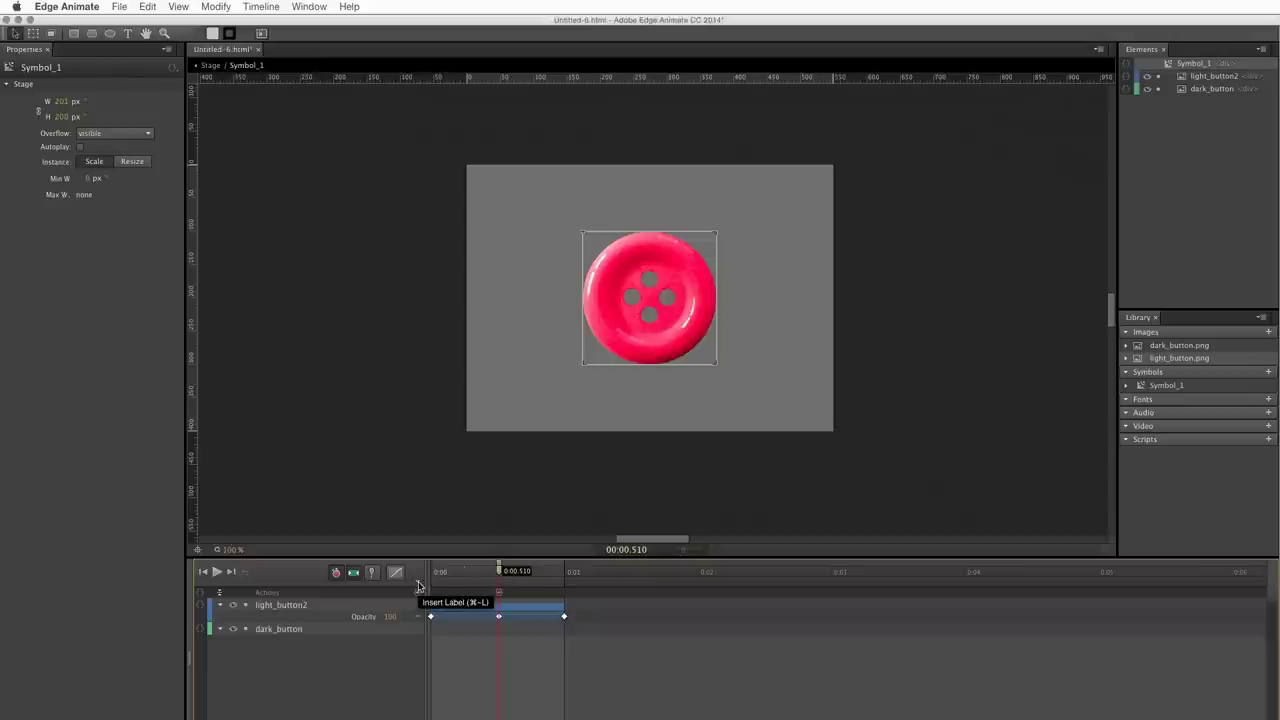
{"action": "left_click", "coordinate": [418, 584]}
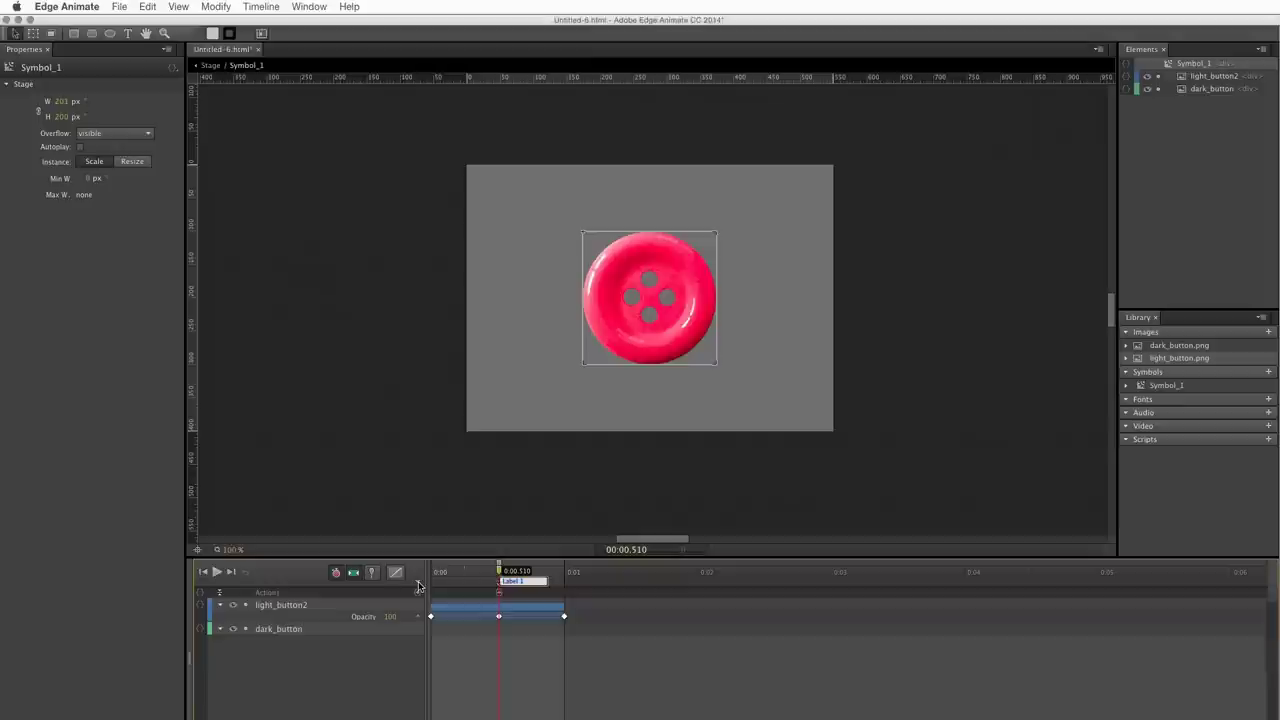
{"action": "type", "text": "fadeout"}
{"action": "left_click", "coordinate": [589, 667]}
From the Stage, open Symbol_1's actions and bring up the event list for a new handler
{"action": "left_click", "coordinate": [198, 66]}
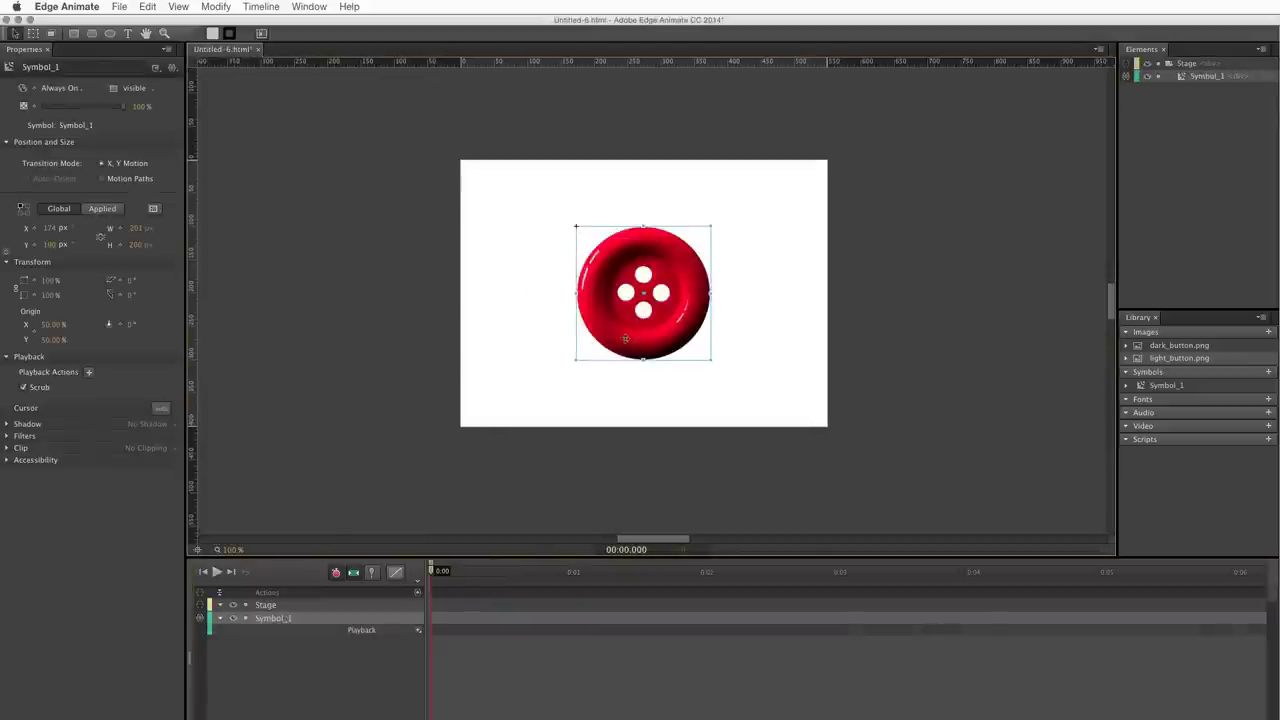
{"action": "right_click", "coordinate": [627, 344]}
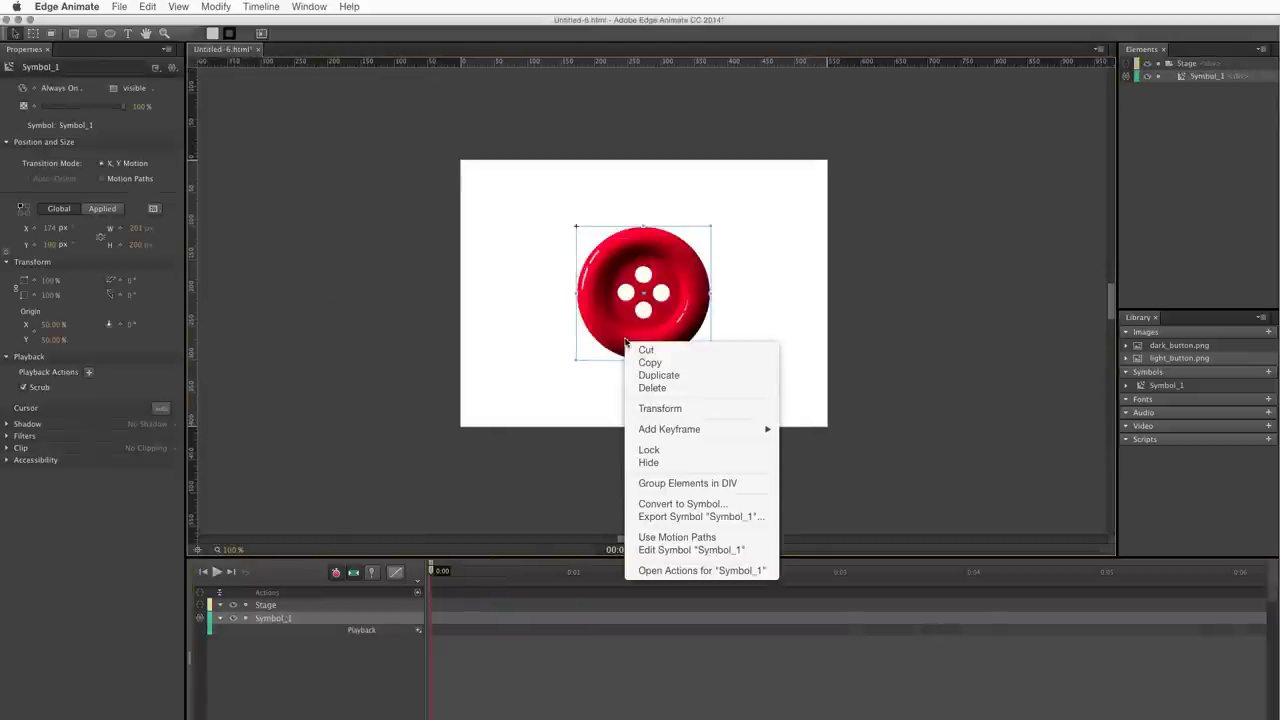
{"action": "left_click", "coordinate": [683, 571]}
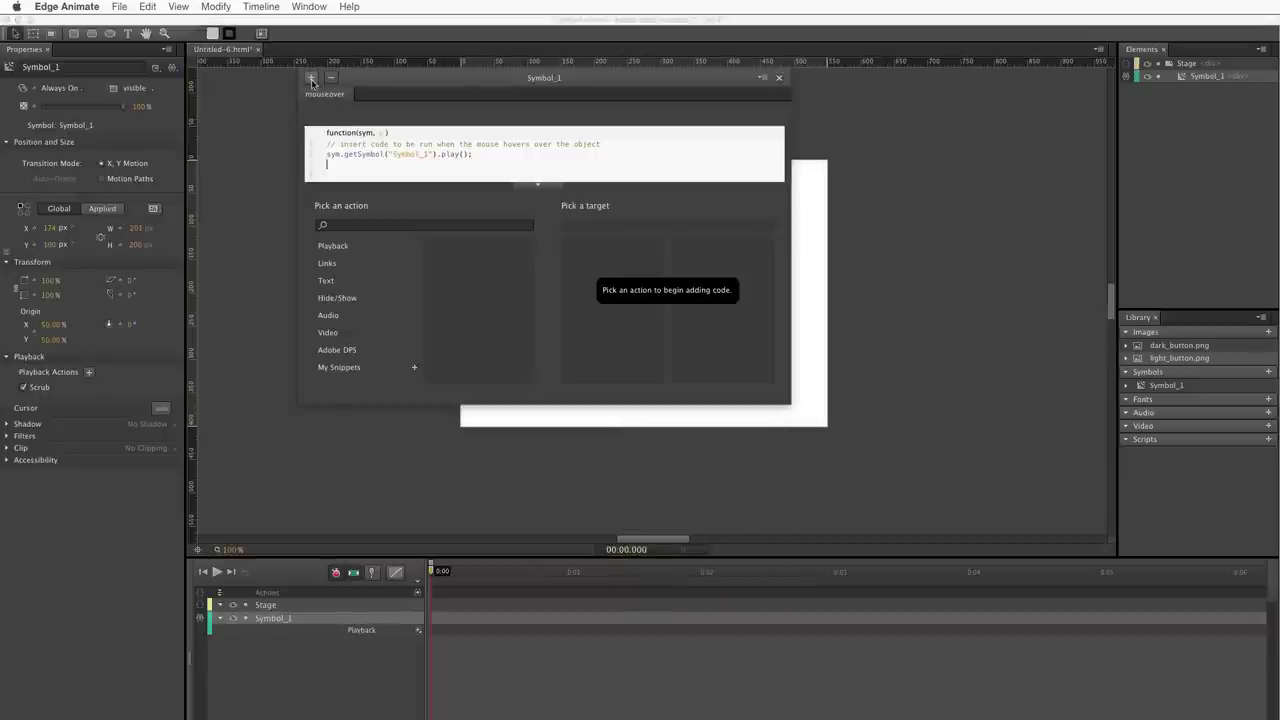
{"action": "left_click", "coordinate": [312, 79]}
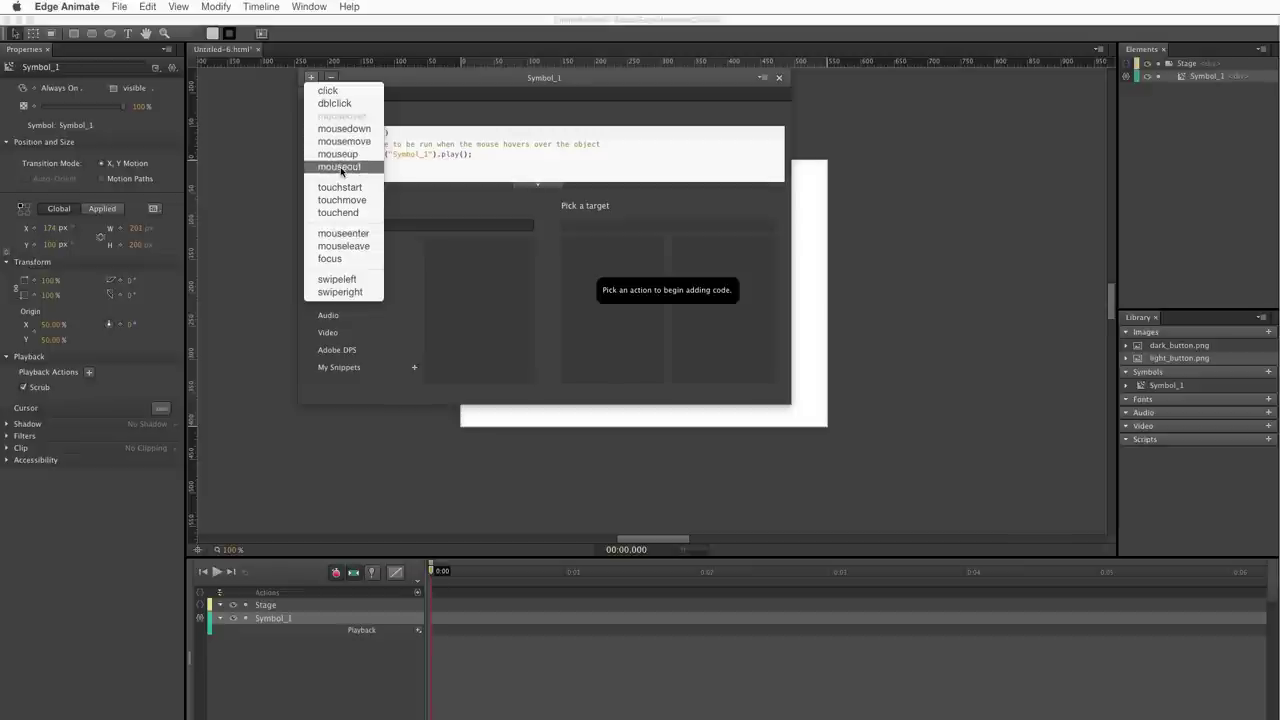
Add a mouseout handler to Symbol_1 that plays from the 'fadeout' label: sym.getSymbol("Symbol_1").play("fadeout")
{"action": "left_click", "coordinate": [340, 167]}
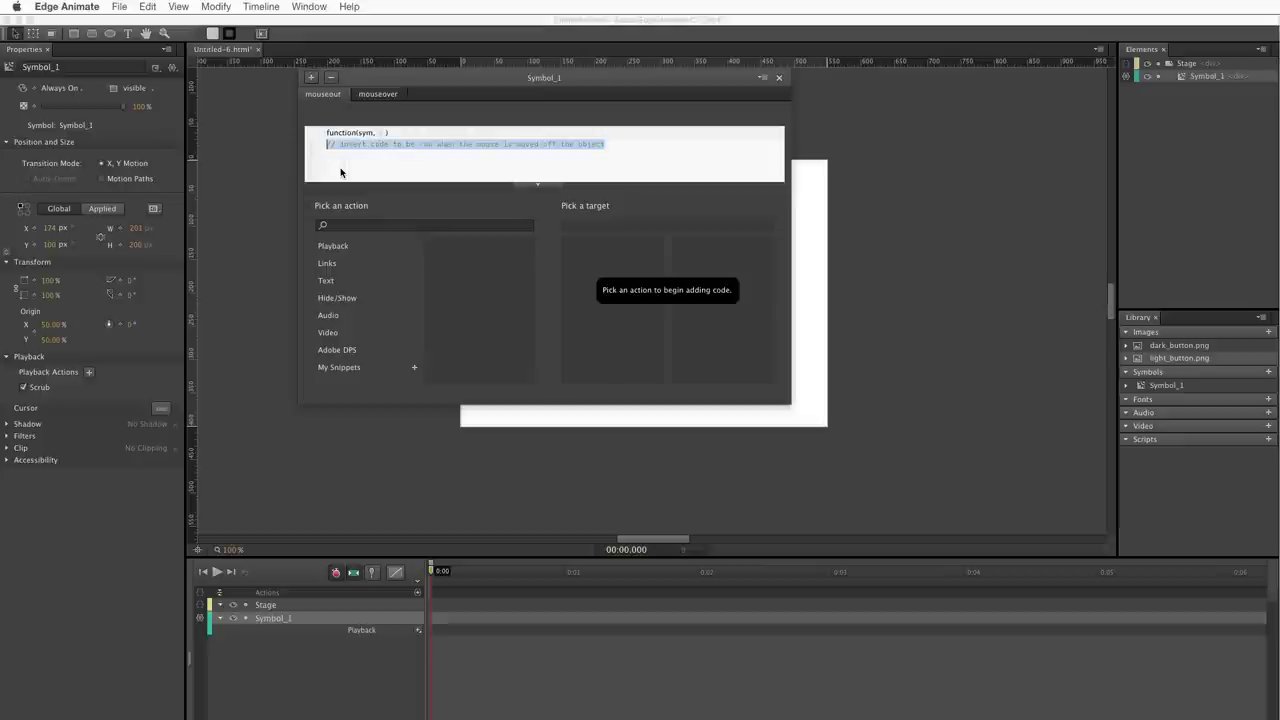
{"action": "left_click", "coordinate": [333, 249]}
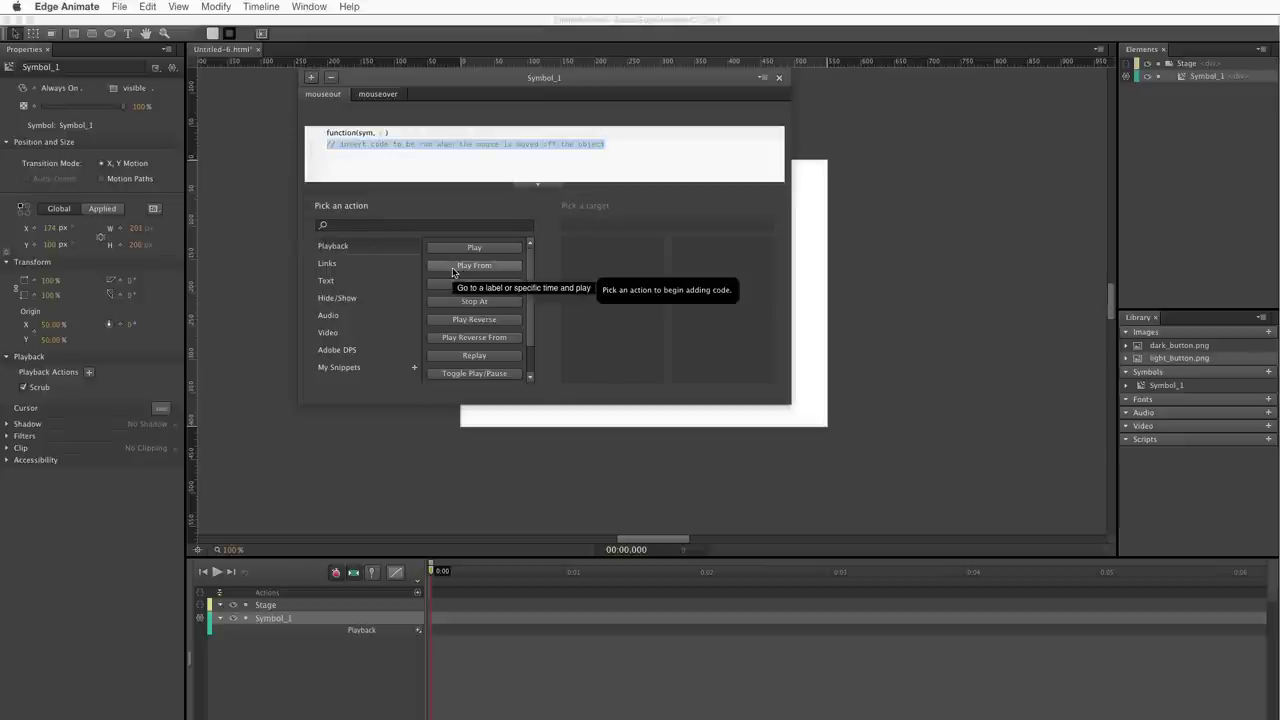
{"action": "left_click", "coordinate": [454, 268]}
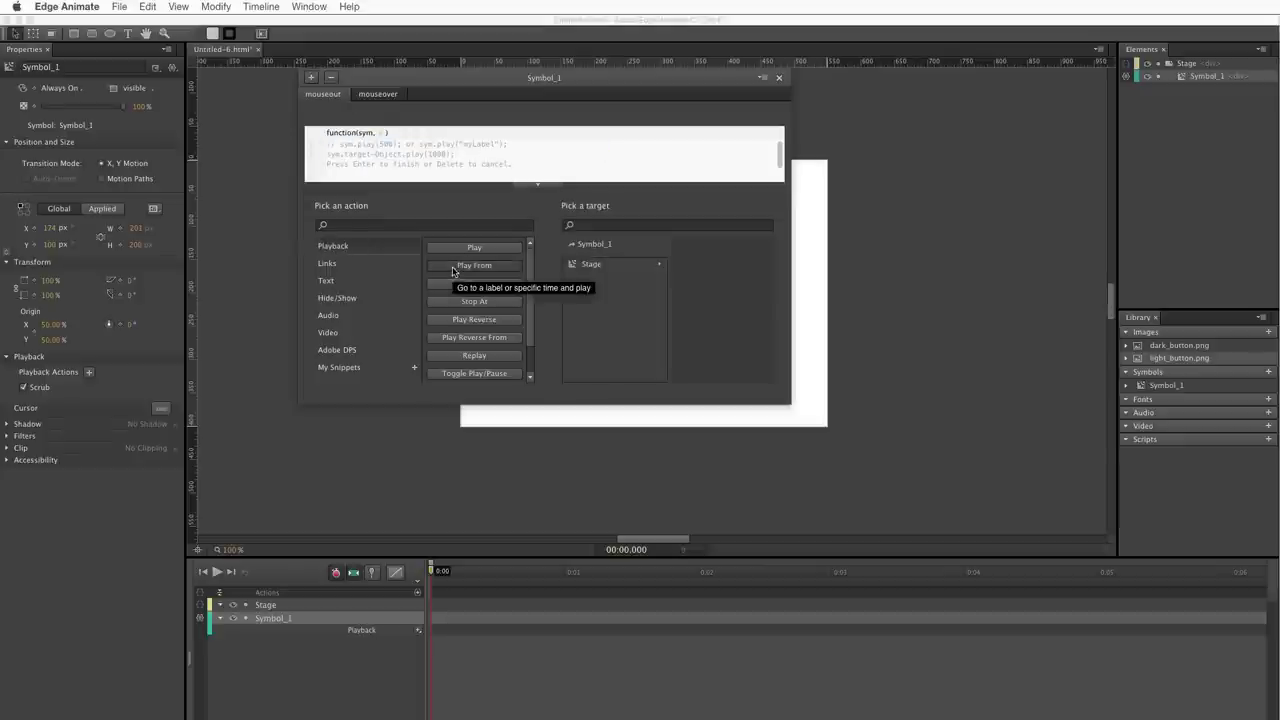
{"action": "left_click", "coordinate": [602, 250]}
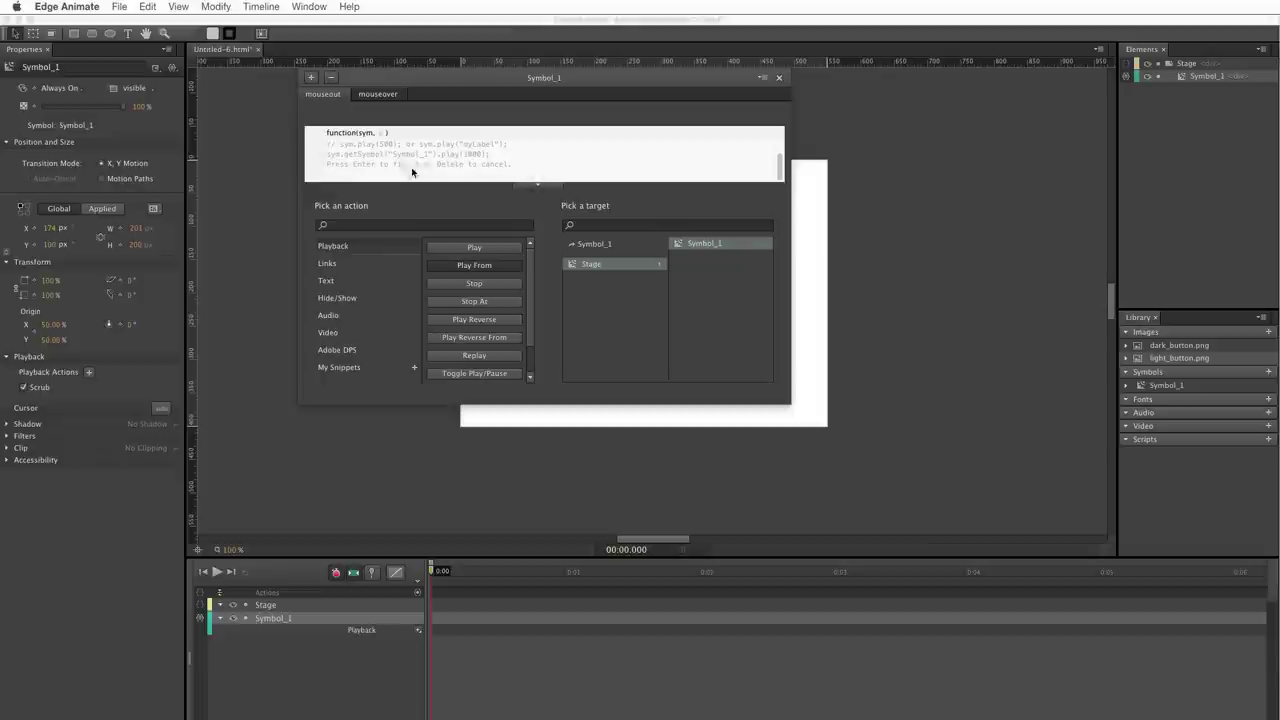
{"action": "key", "text": "Return"}
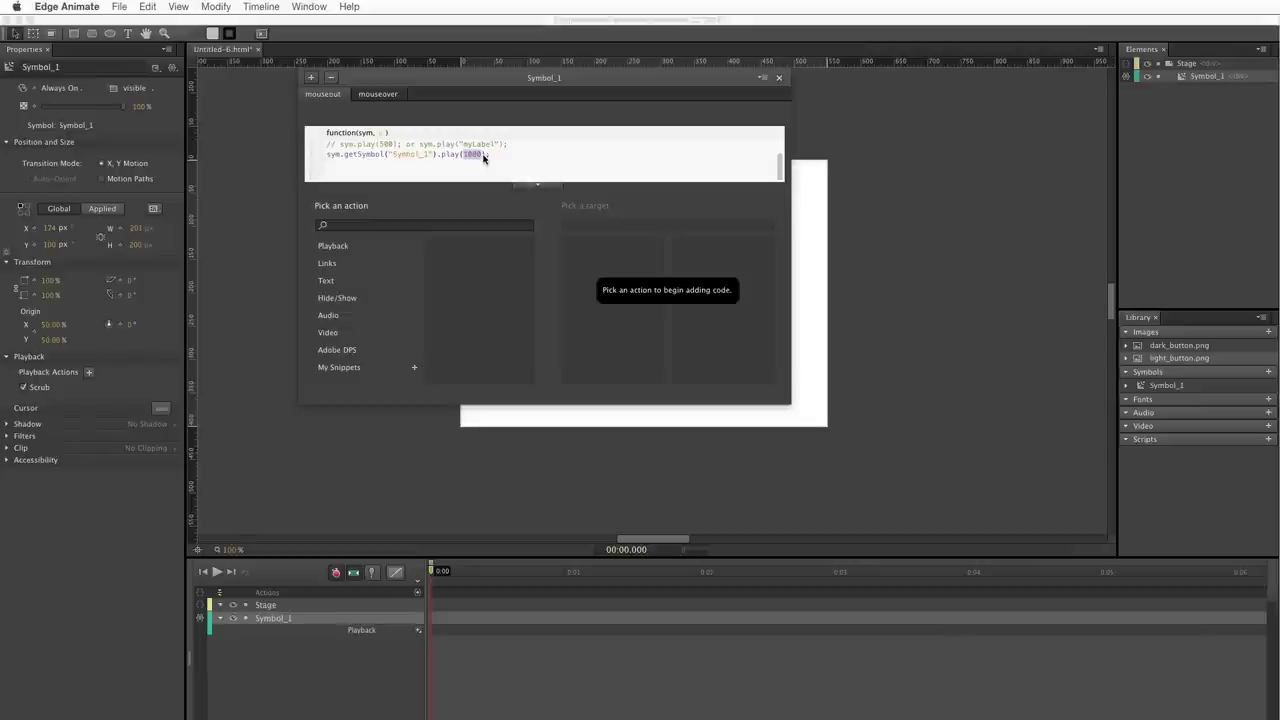
{"action": "type", "text": "\"fadeout\""}
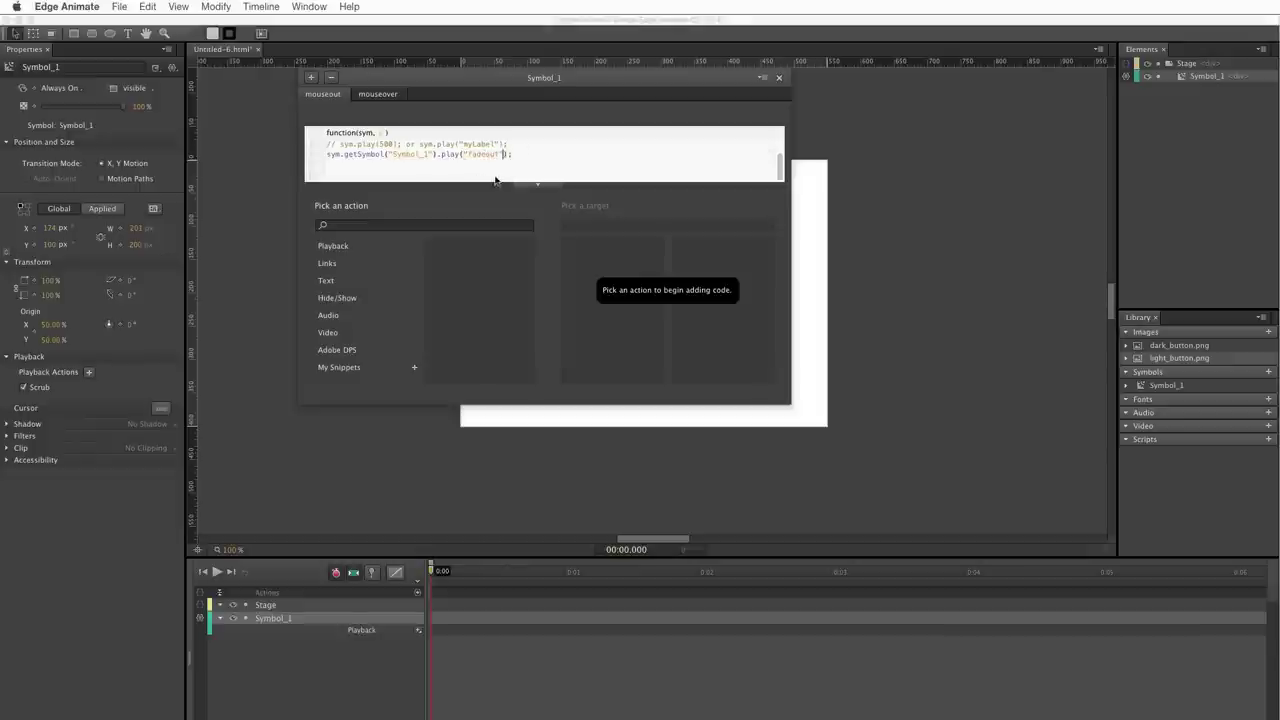
{"action": "left_click", "coordinate": [779, 80]}
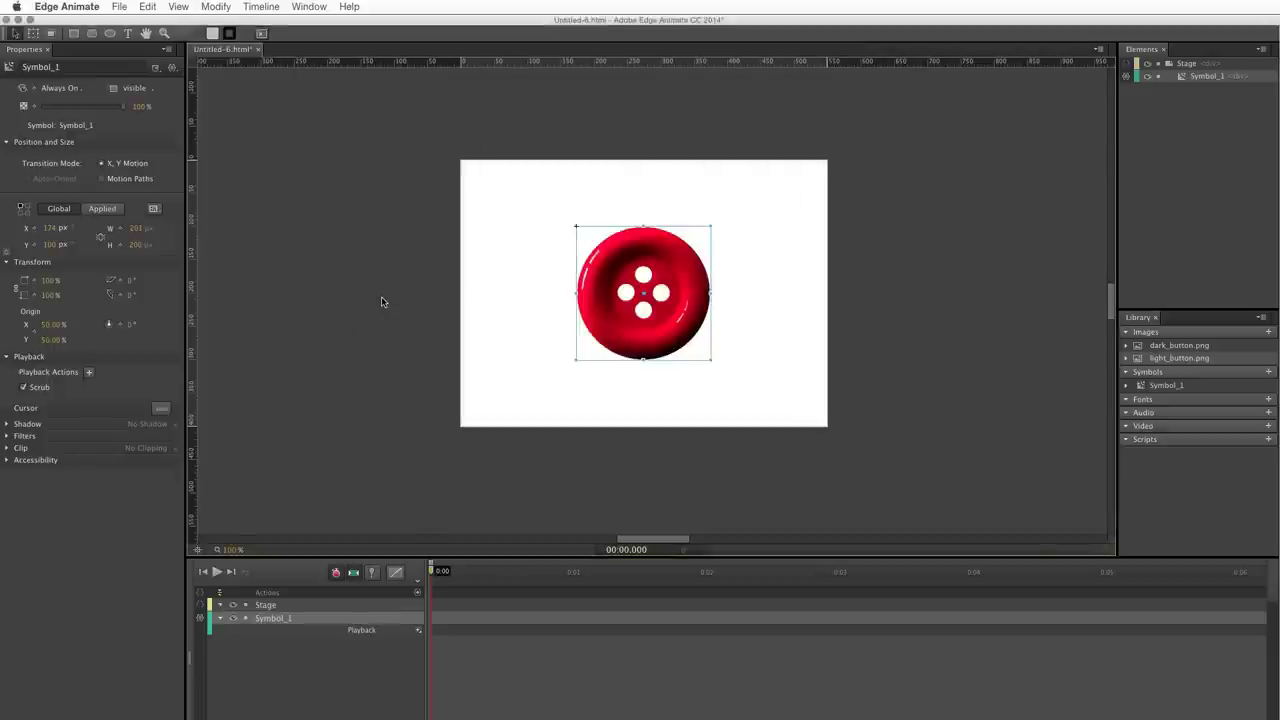
{"action": "key", "text": "super+Return"}
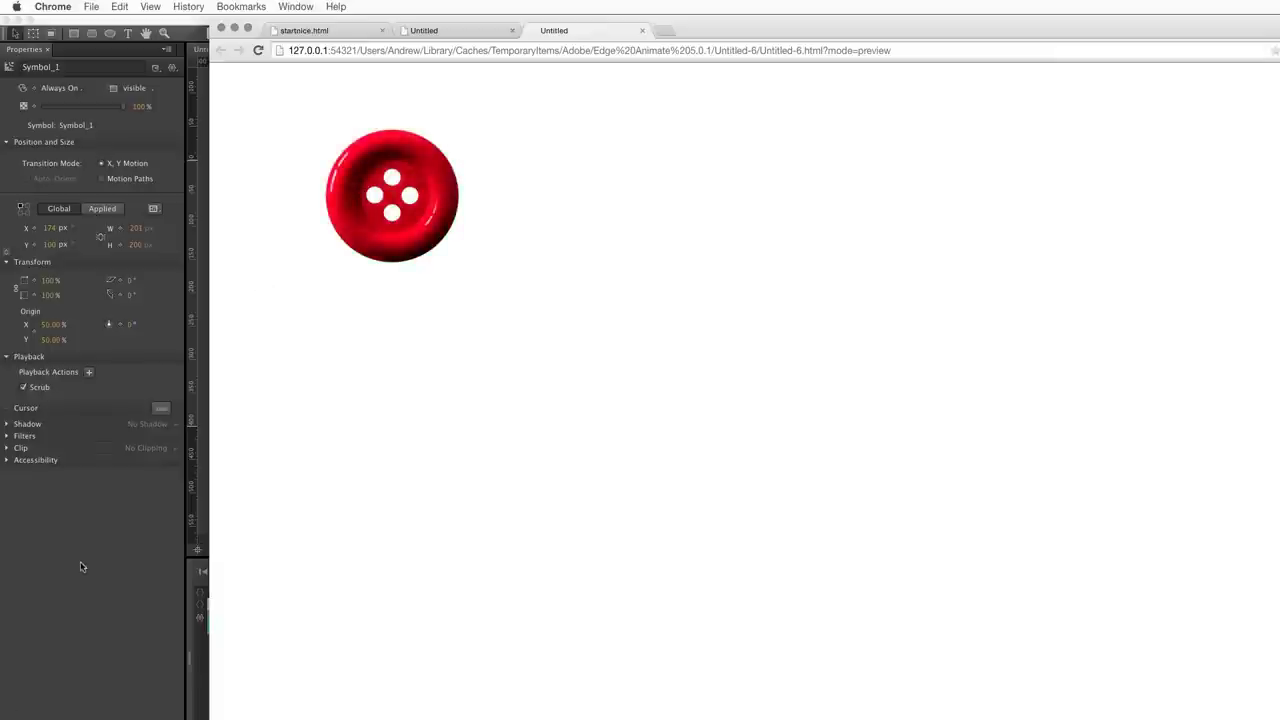
{"action": "left_click", "coordinate": [101, 537]}
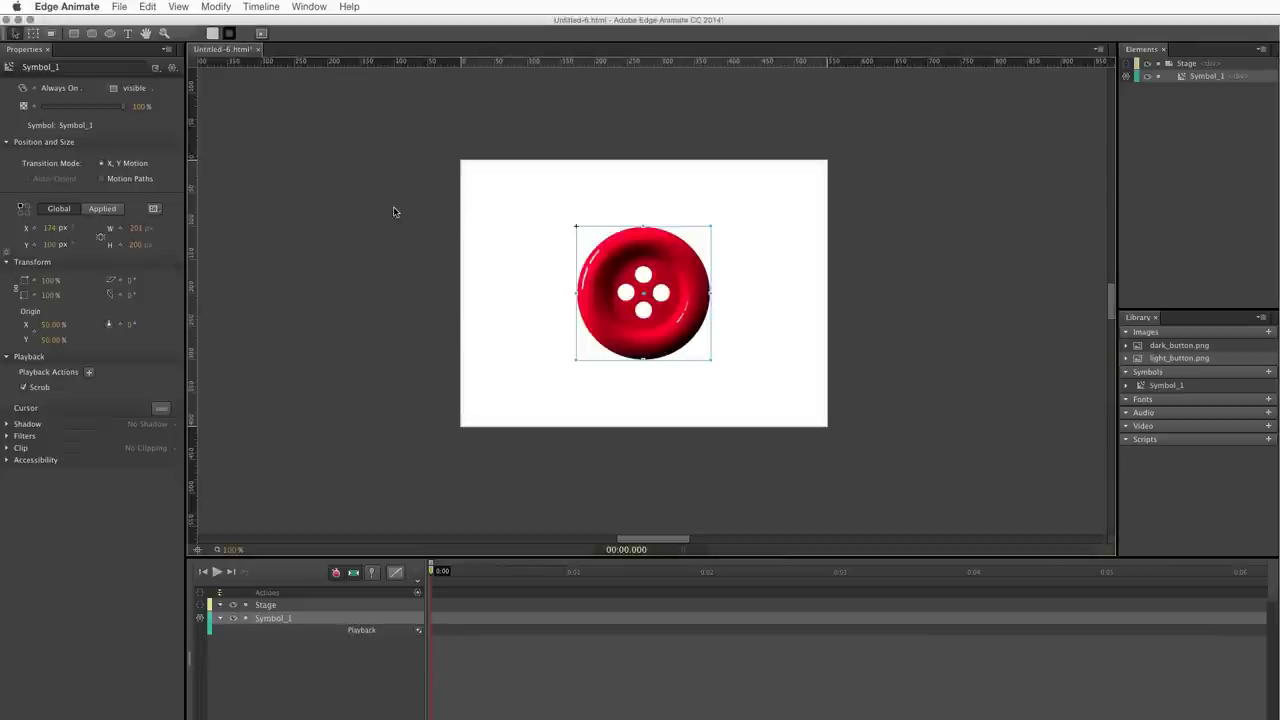
Open Symbol_1's actions from the red button's context menu and add an empty click event handler
{"action": "right_click", "coordinate": [606, 276]}
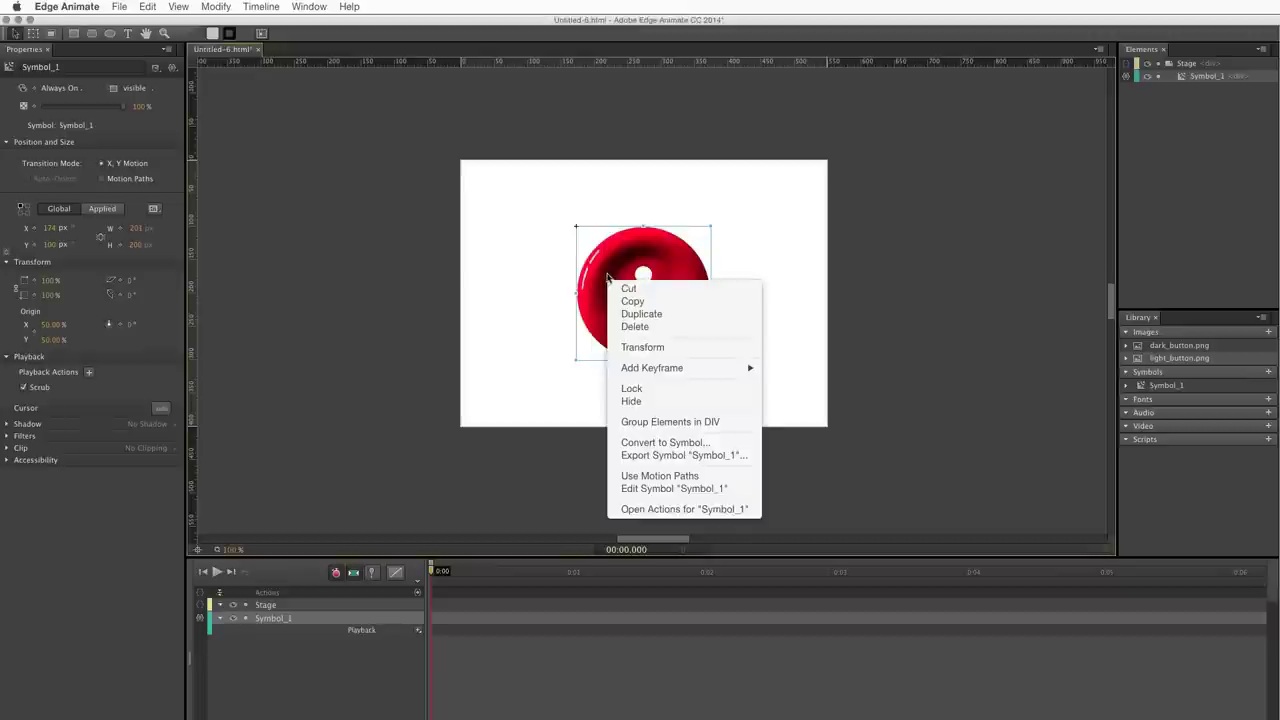
{"action": "left_click", "coordinate": [650, 510]}
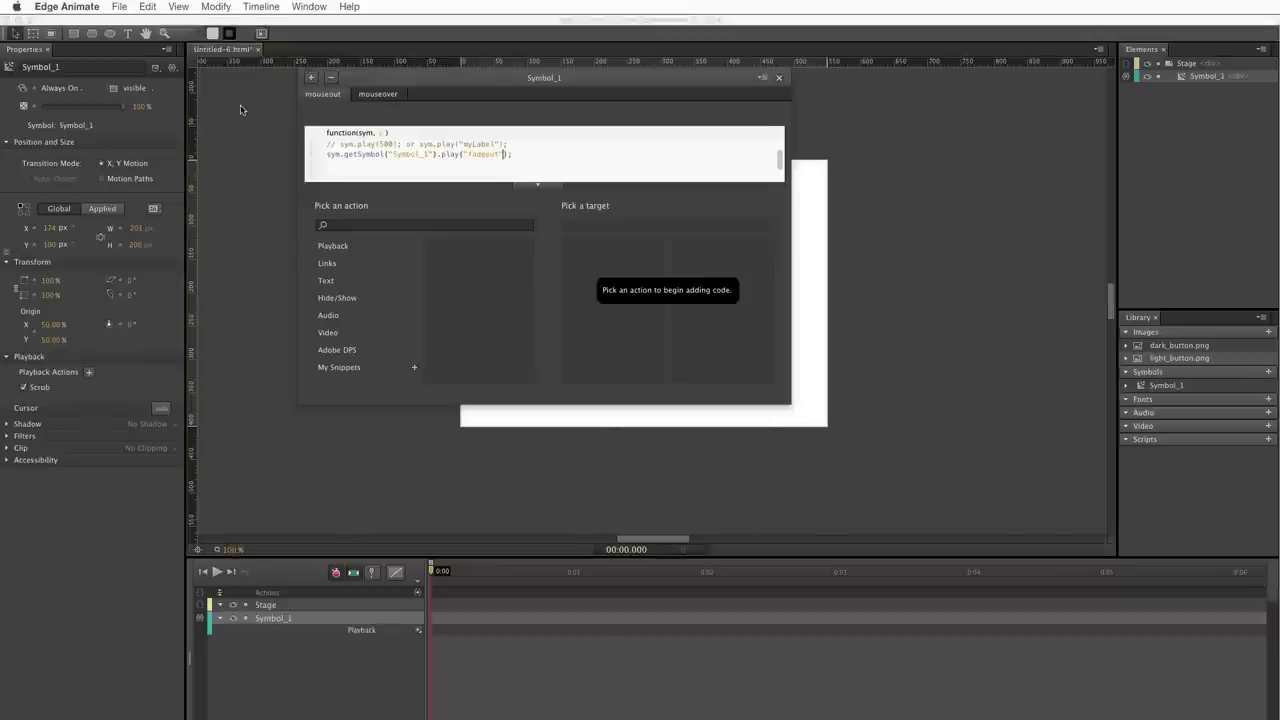
{"action": "left_click", "coordinate": [311, 79]}
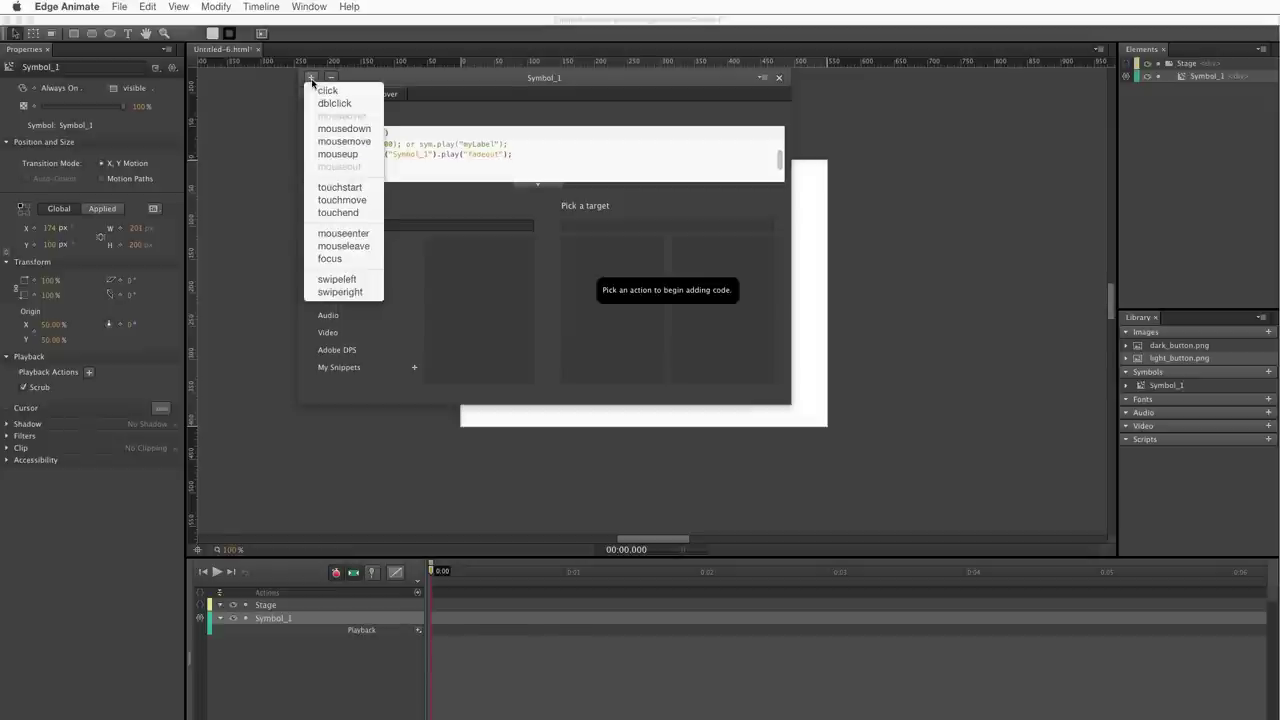
{"action": "left_click", "coordinate": [327, 97]}
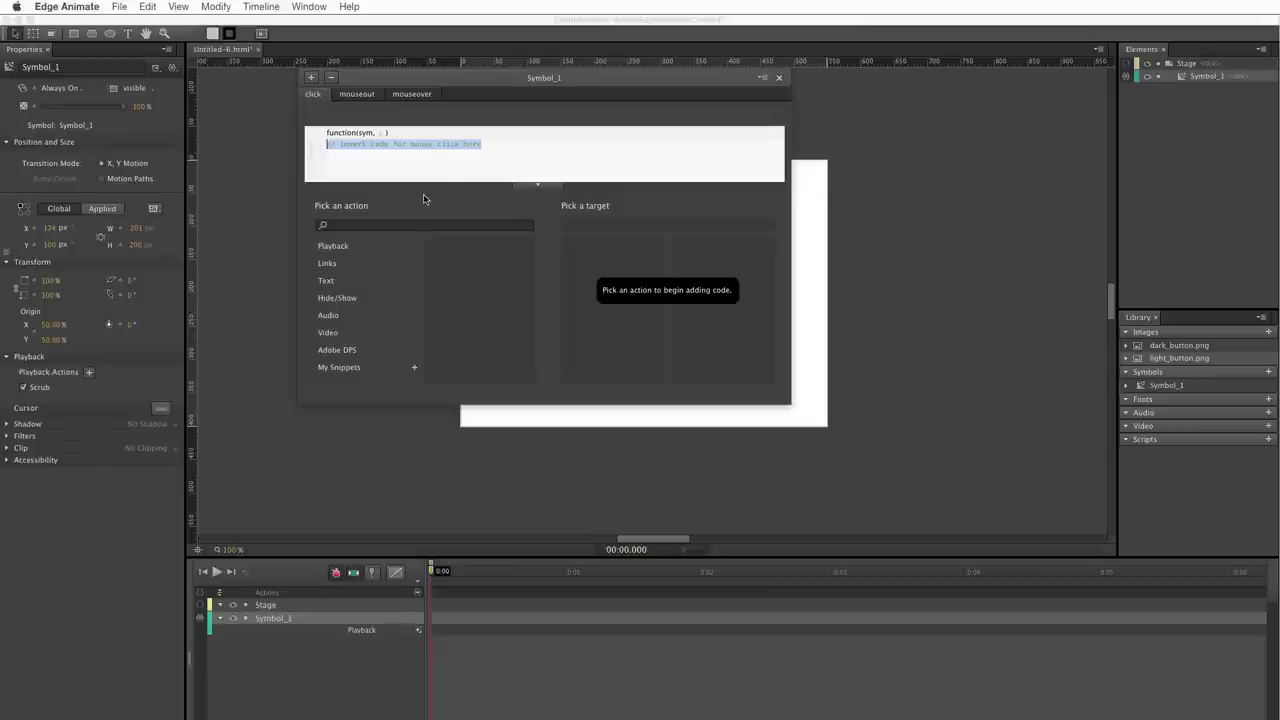
{"action": "left_click", "coordinate": [326, 265]}
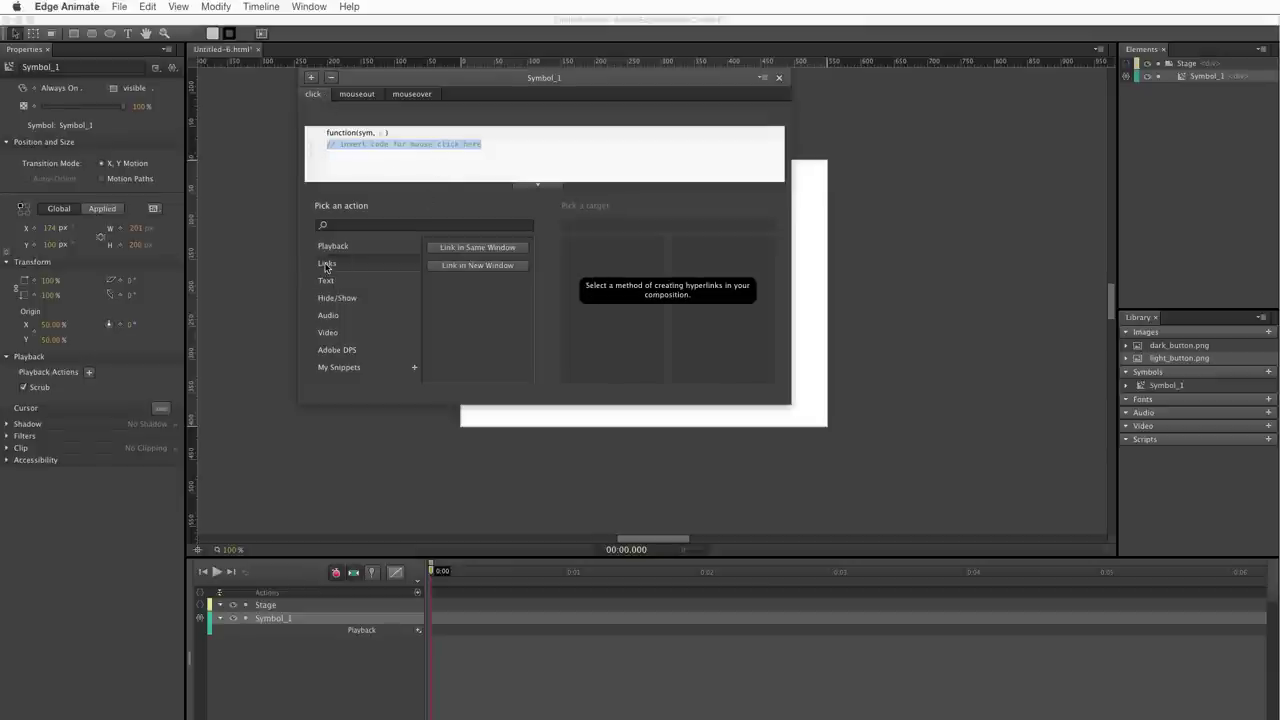
{"action": "left_click", "coordinate": [461, 268]}
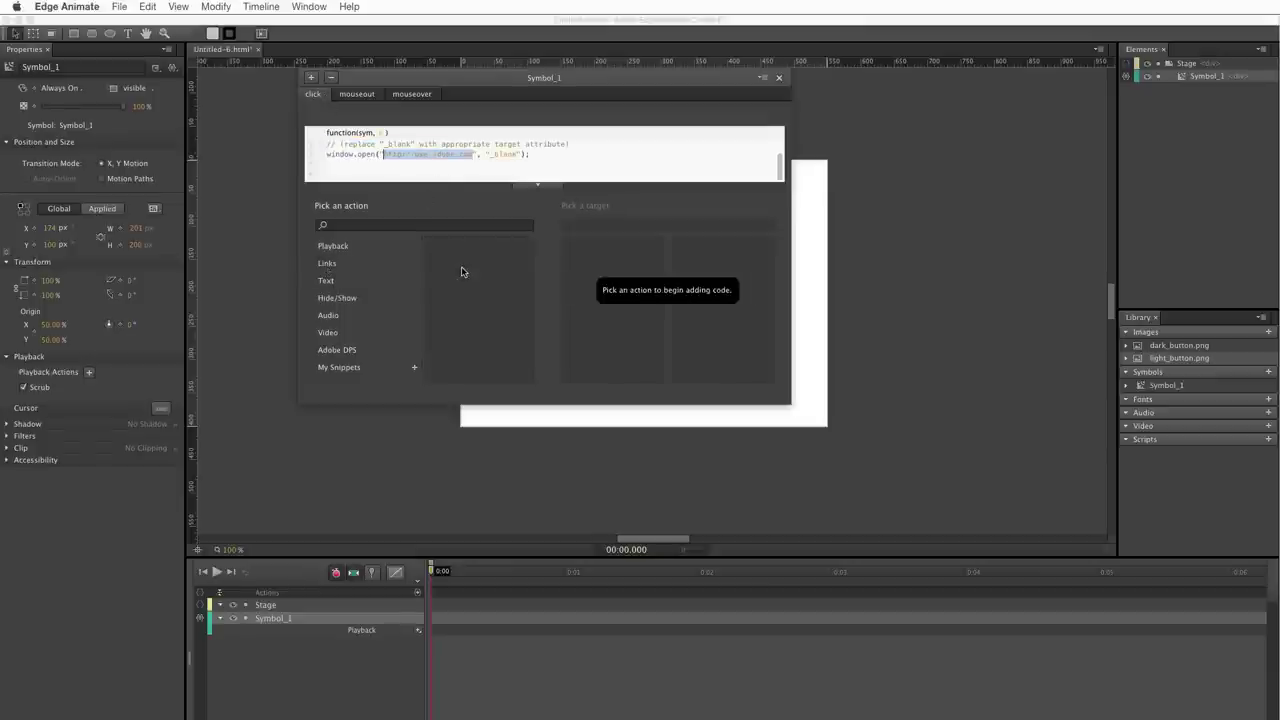
{"action": "left_click", "coordinate": [432, 156]}
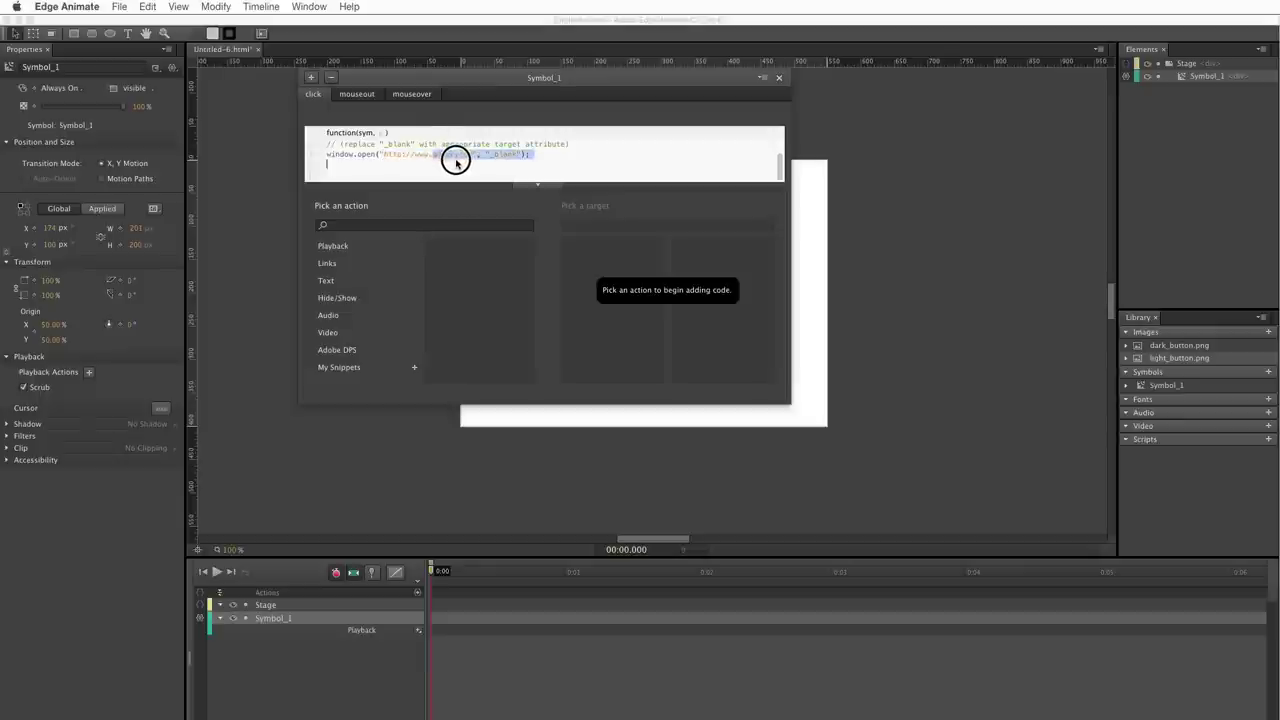
{"action": "left_click_drag", "start_coordinate": [433, 156], "coordinate": [455, 158]}
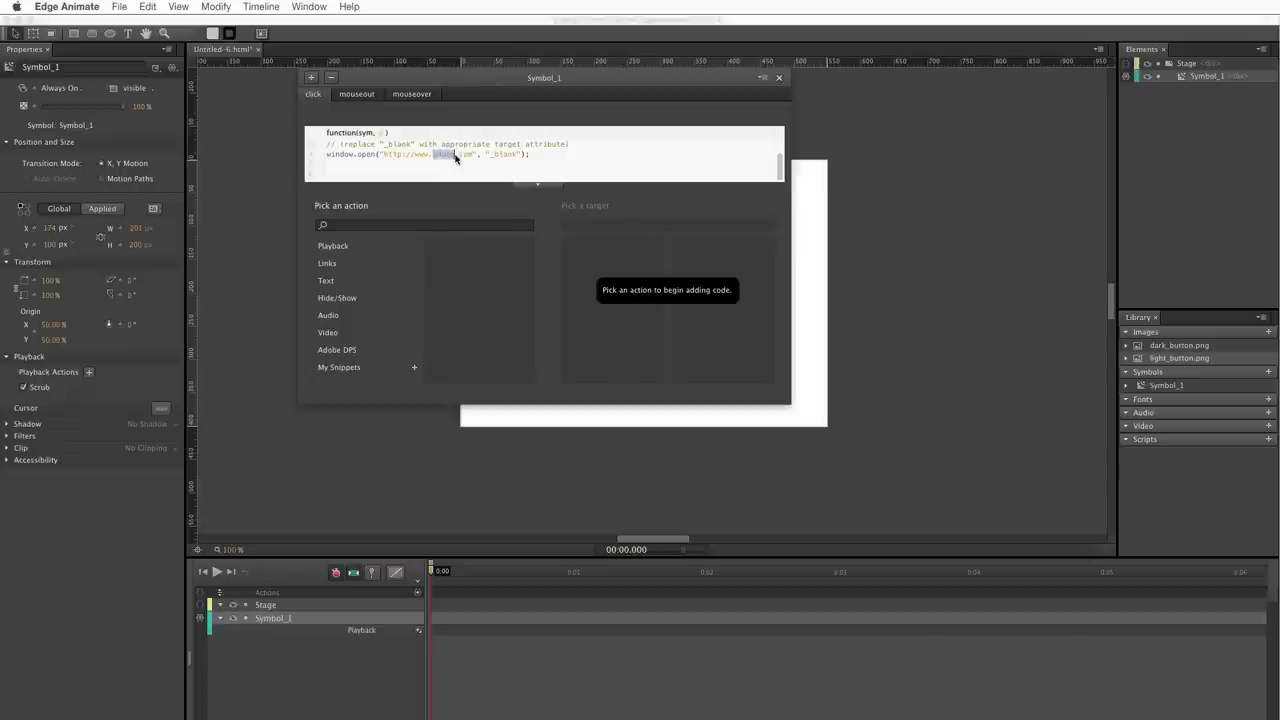
{"action": "type", "text": "google"}
{"action": "left_click", "coordinate": [780, 79]}
{"action": "left_click", "coordinate": [395, 306]}
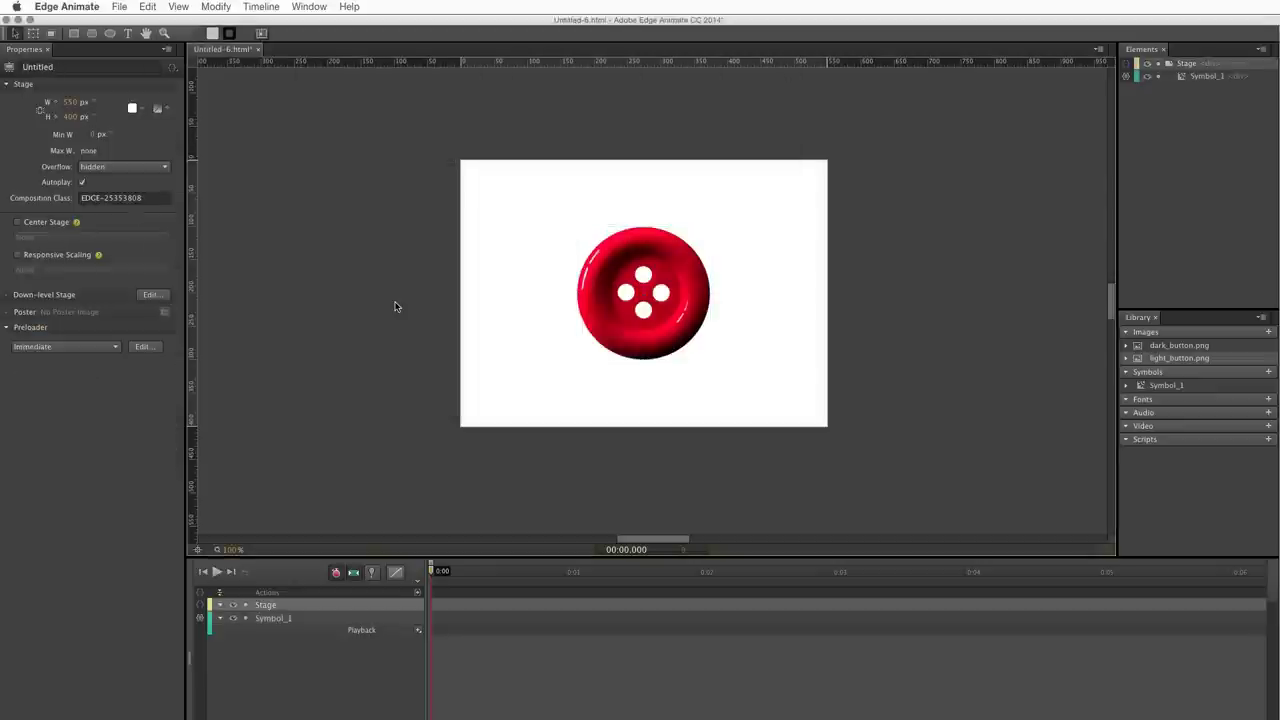
{"action": "key", "text": "super+Return"}
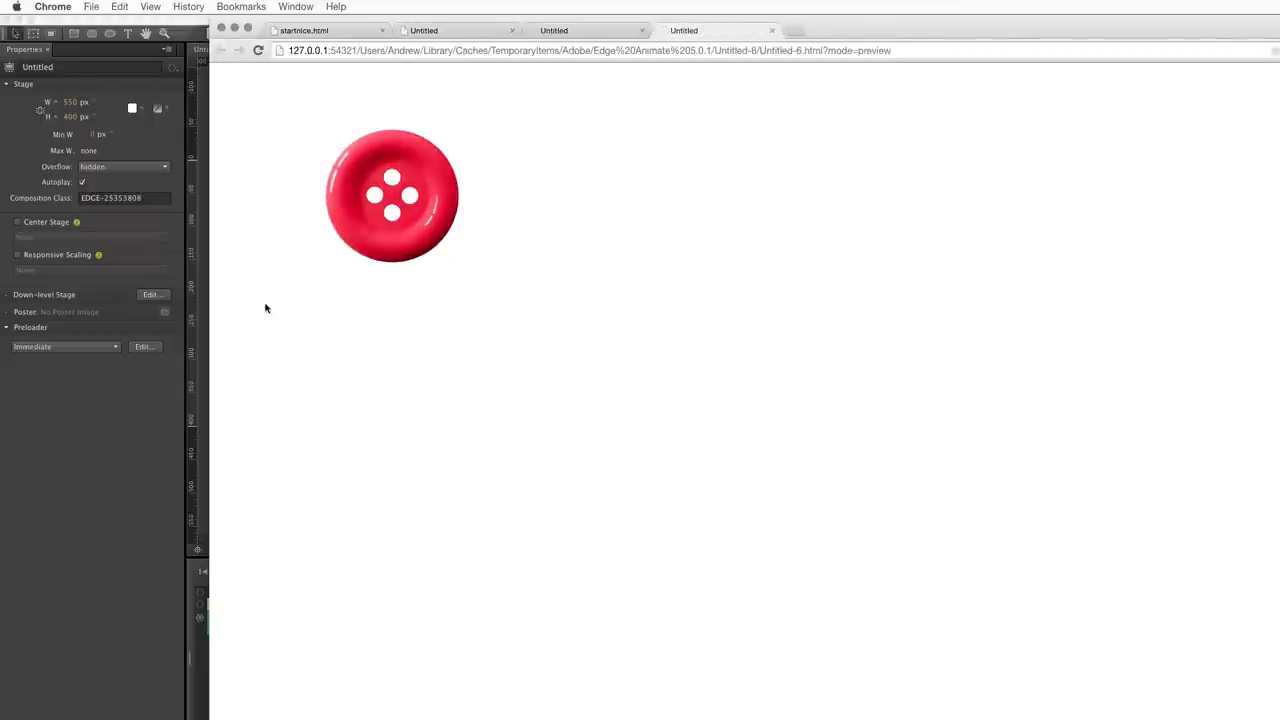
{"action": "left_click", "coordinate": [364, 207]}
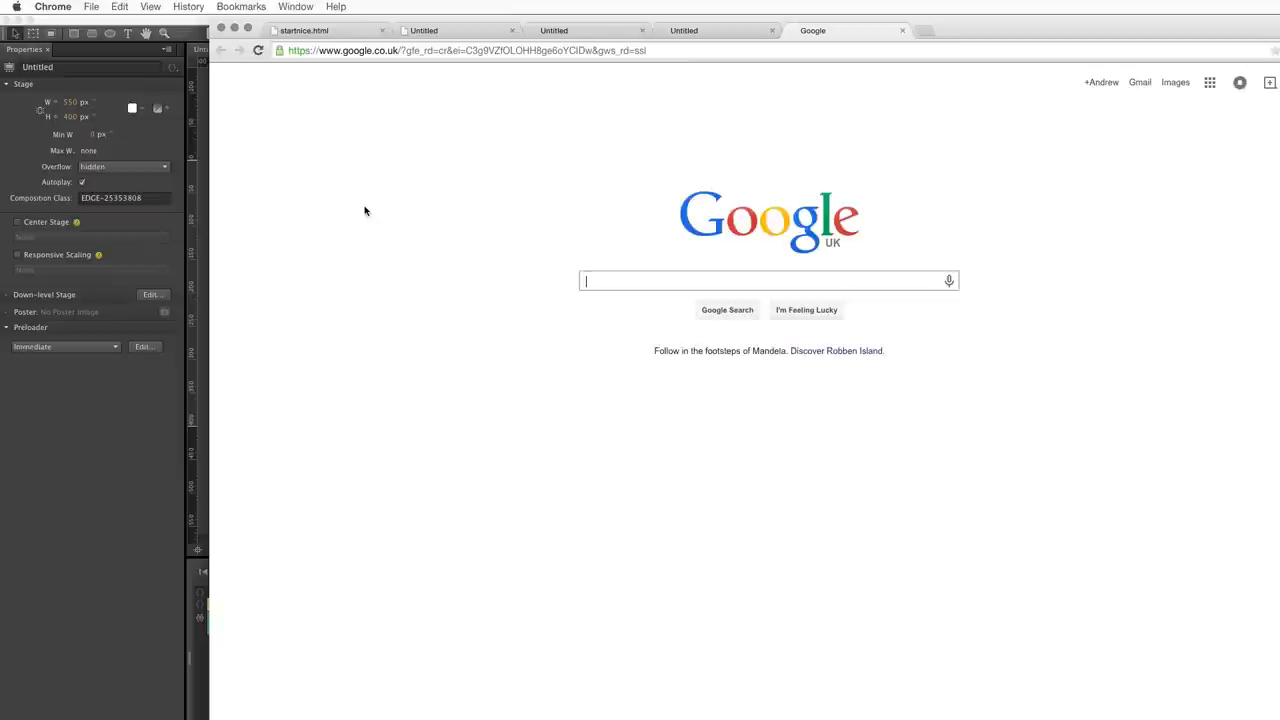
{"action": "left_click", "coordinate": [87, 441]}
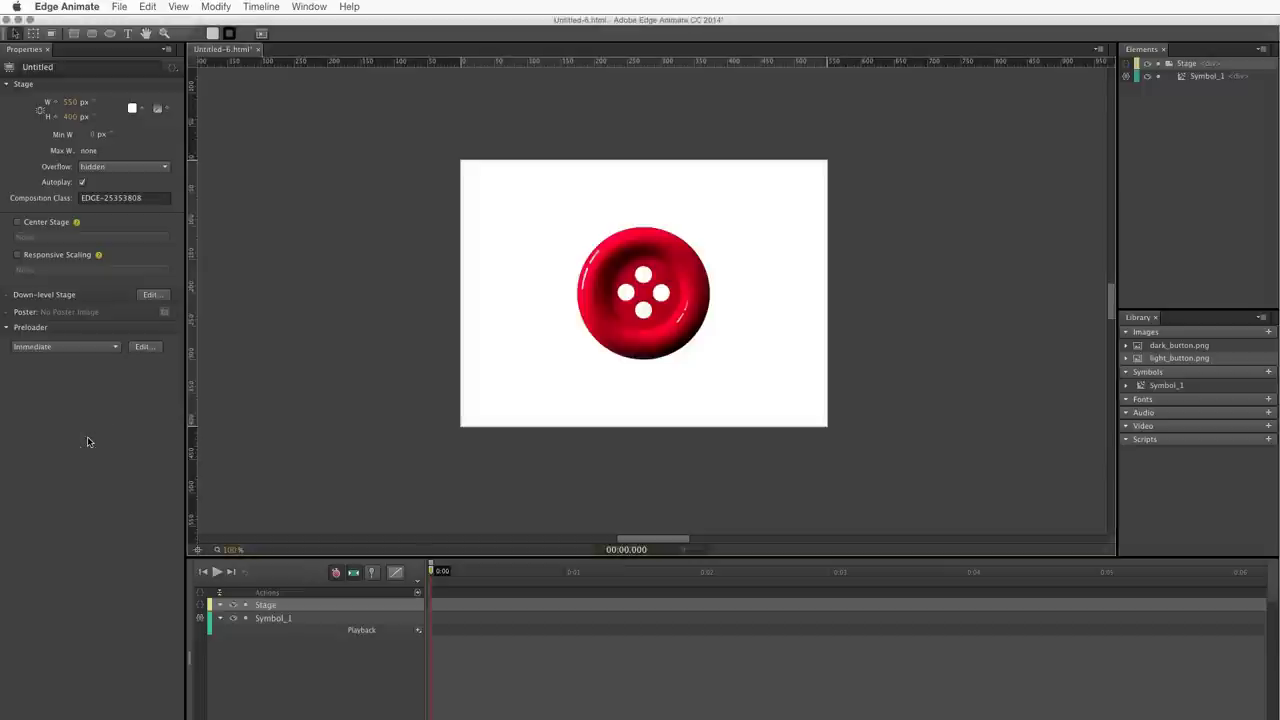